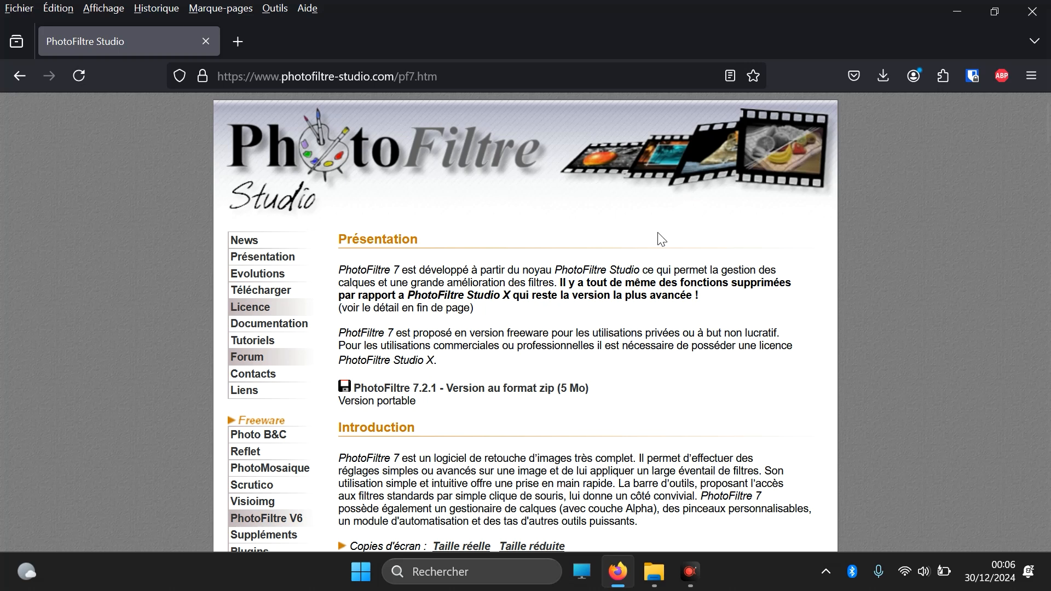
Download the portable zip version of PhotoFiltre 7.2.1 and minimise the browser
scroll(659, 239, down, 2)
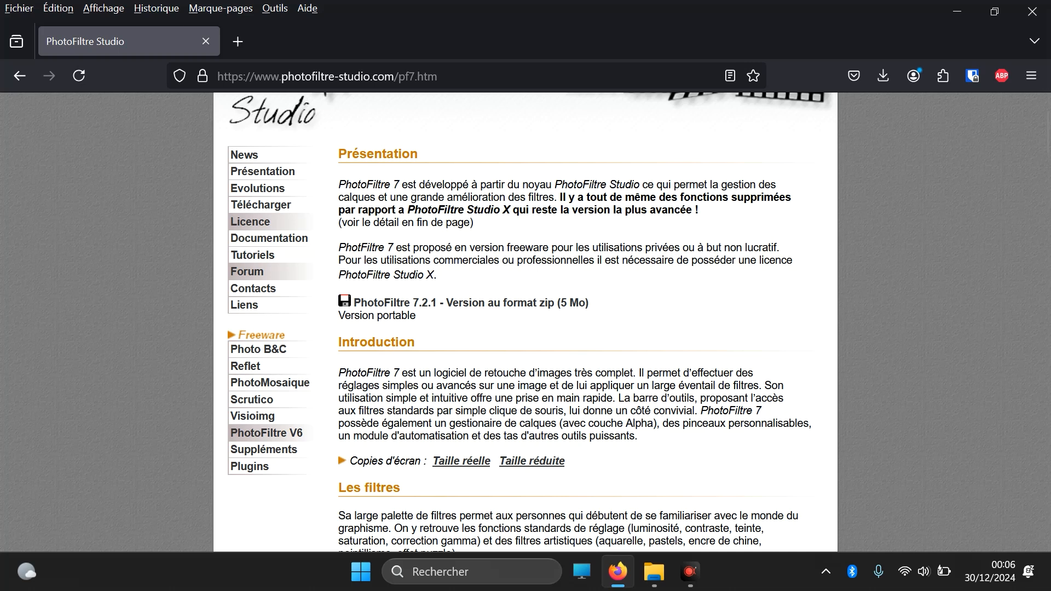
click(422, 304)
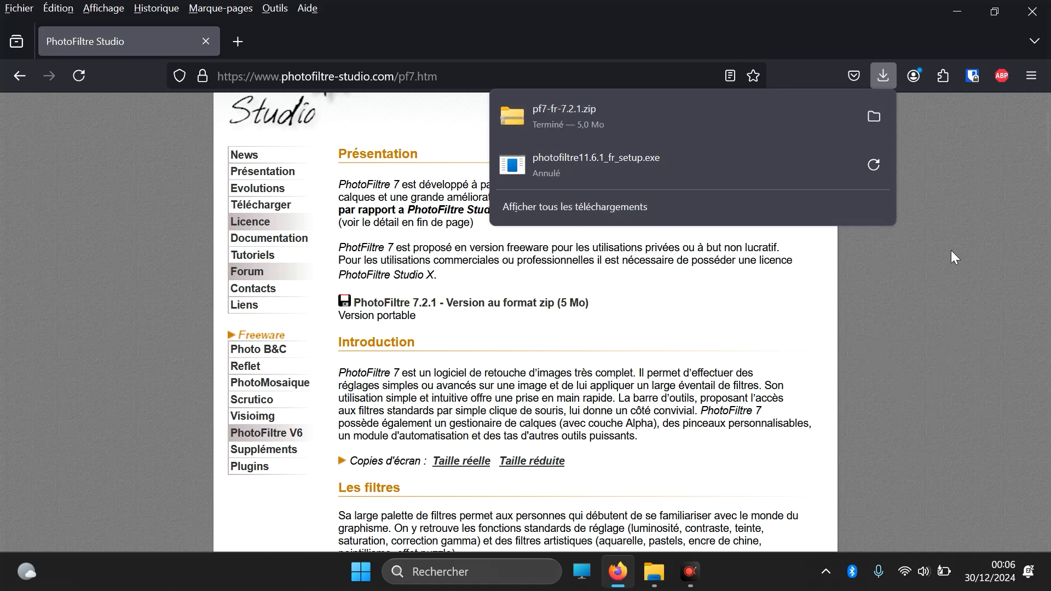
click(961, 8)
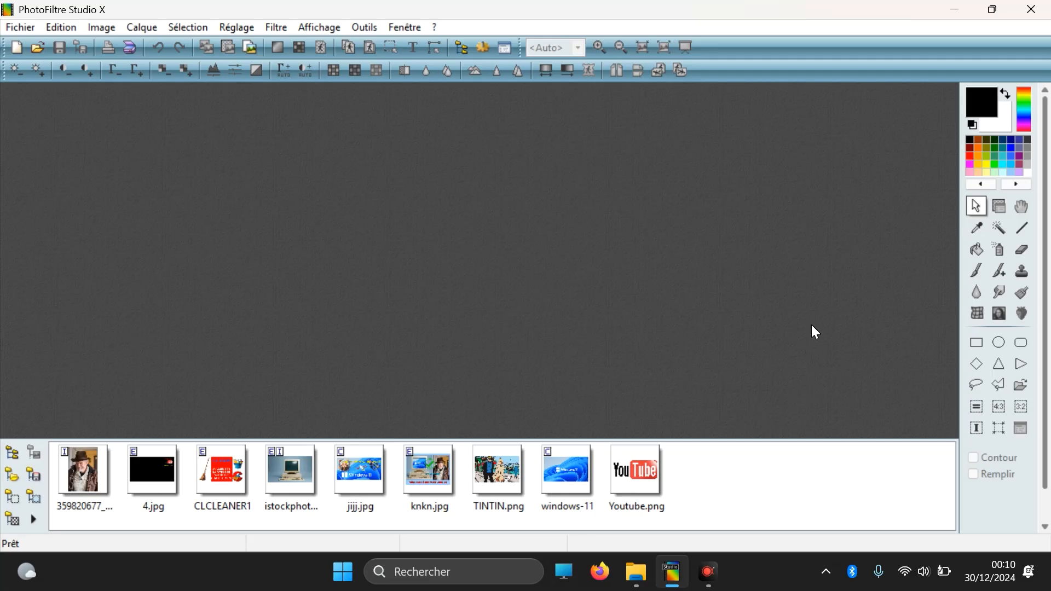
Open the TINTIN image from the Images folder
click(34, 49)
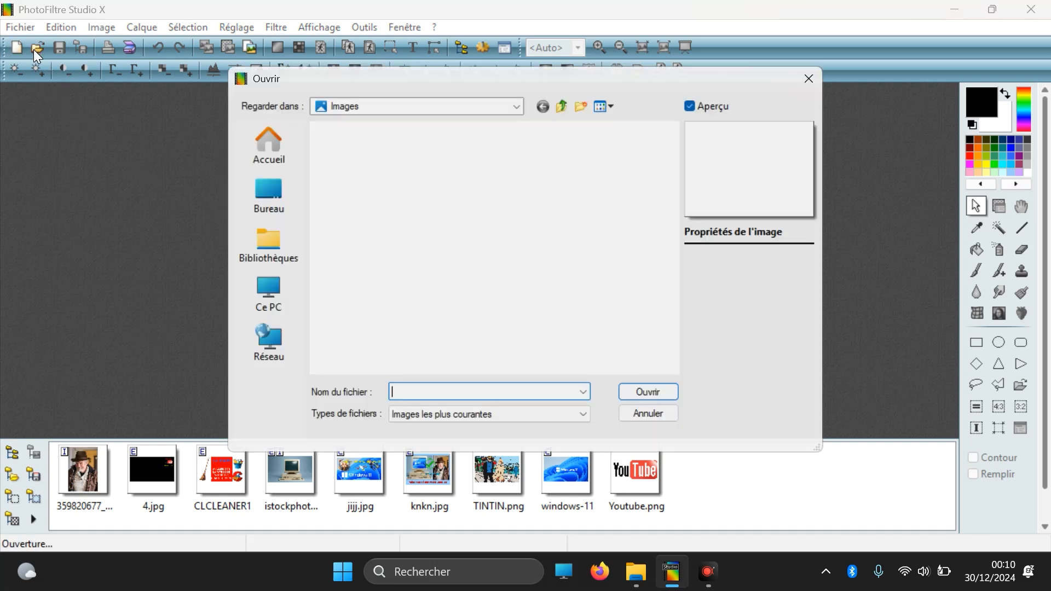
scroll(455, 207, down, 3)
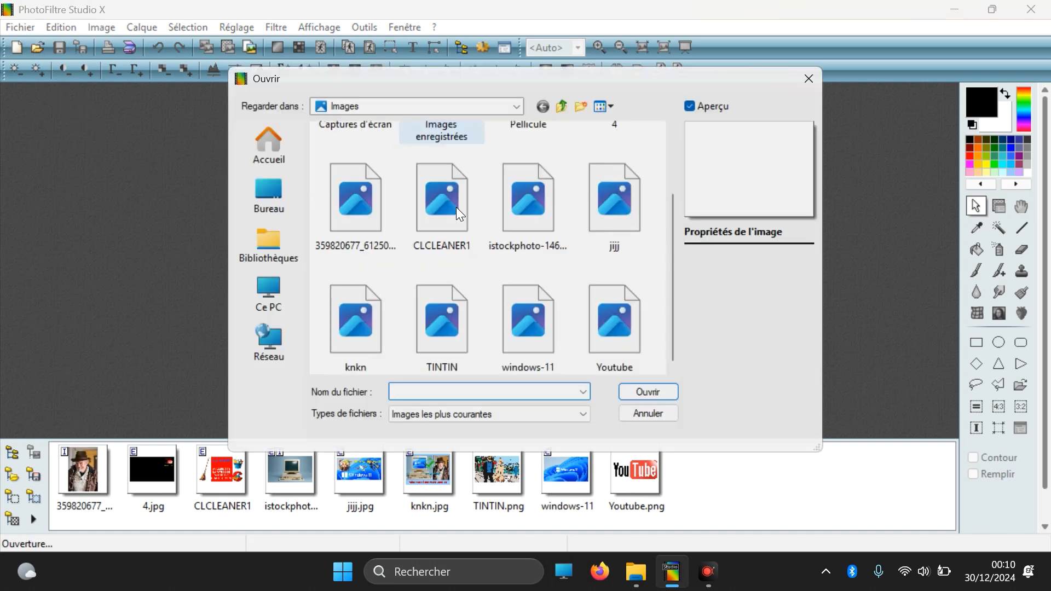
double_click(462, 303)
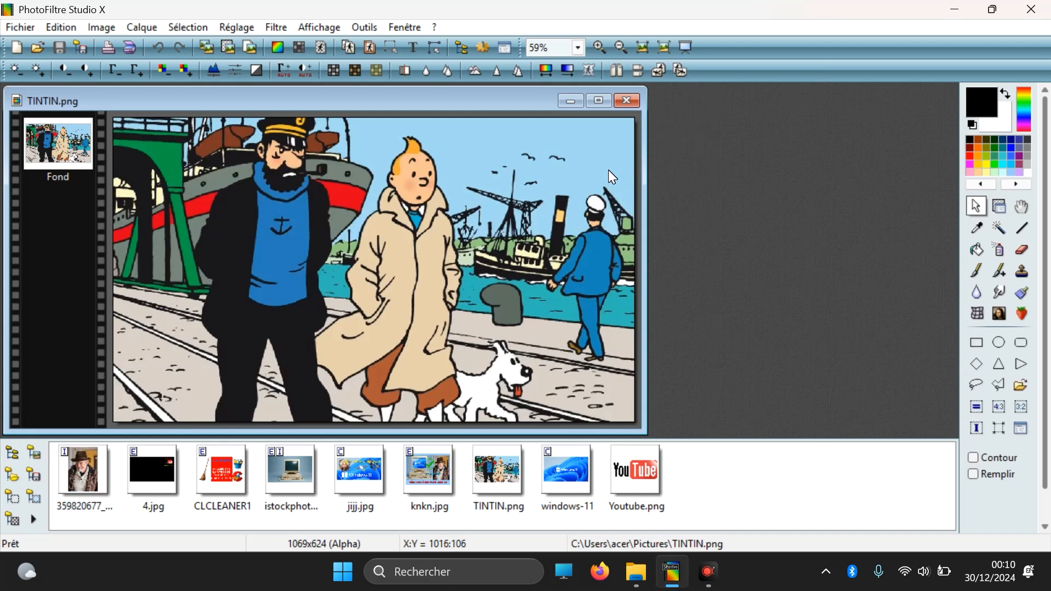
Rotate the TINTIN image through a full turn in four 90° rotations
click(666, 69)
click(666, 70)
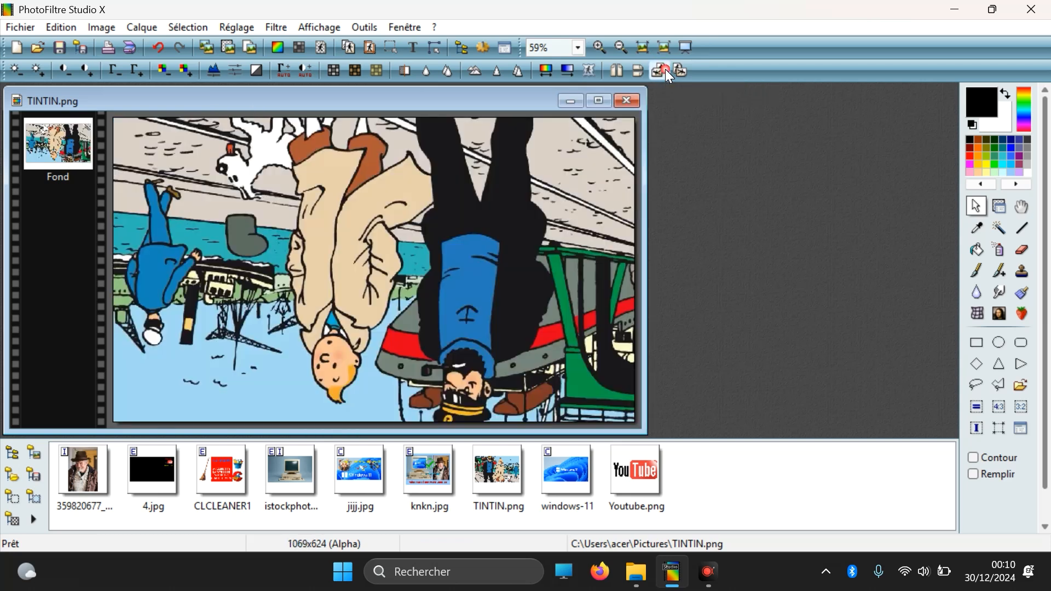
click(667, 70)
click(666, 70)
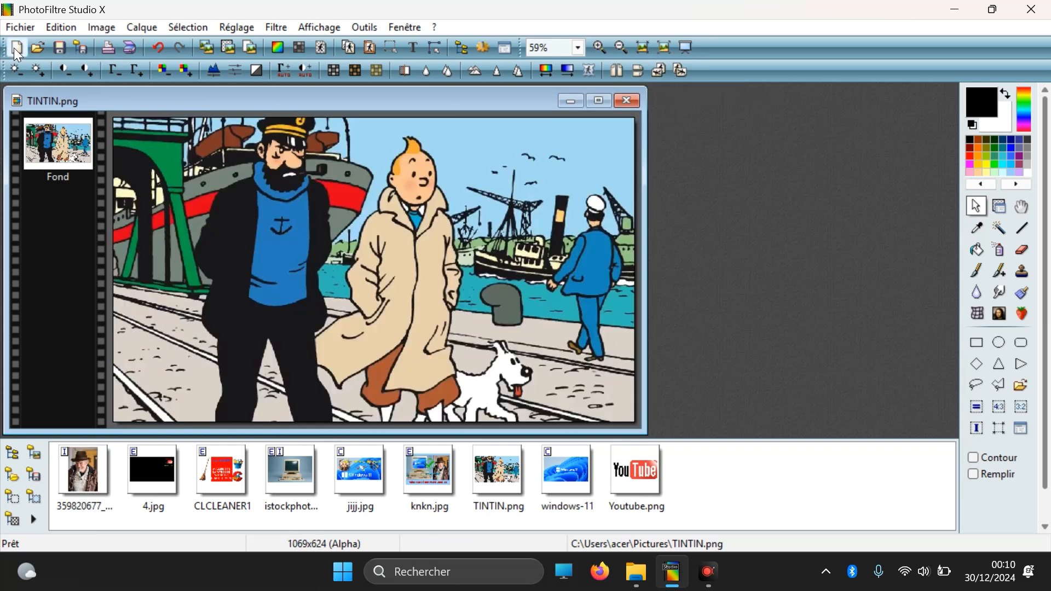
click(20, 27)
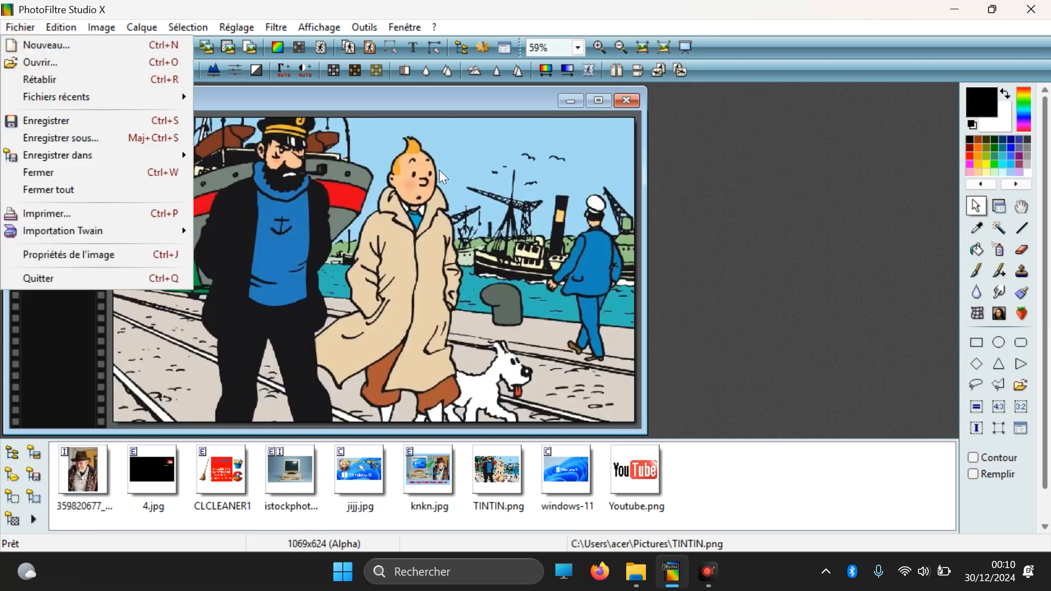
click(502, 100)
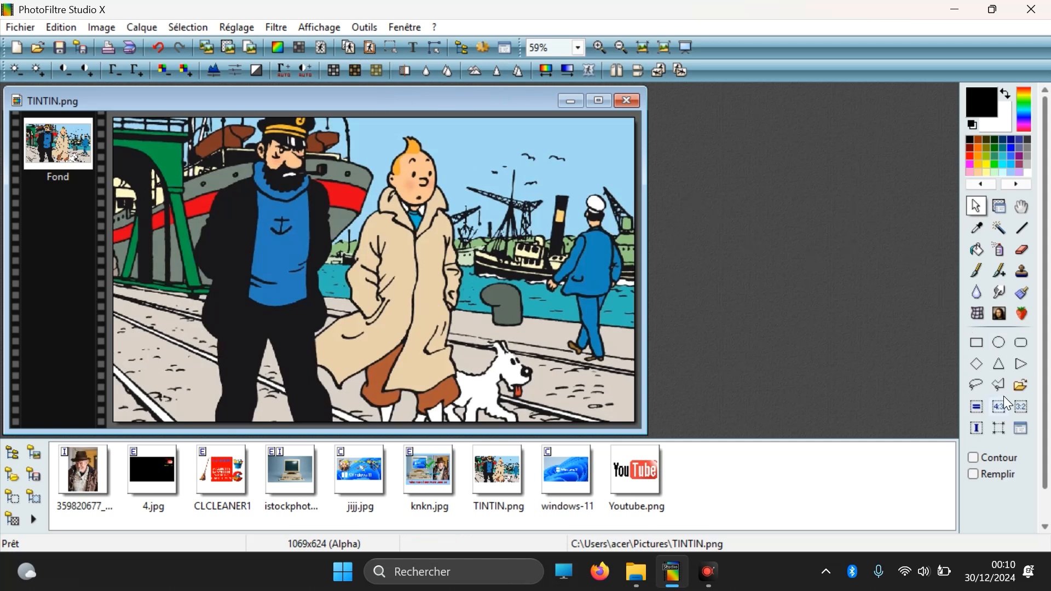
Crop the image to a rectangular selection about 430 × 592 px around Tintin and the dog
click(979, 344)
click(979, 343)
drag(346, 120, 556, 406)
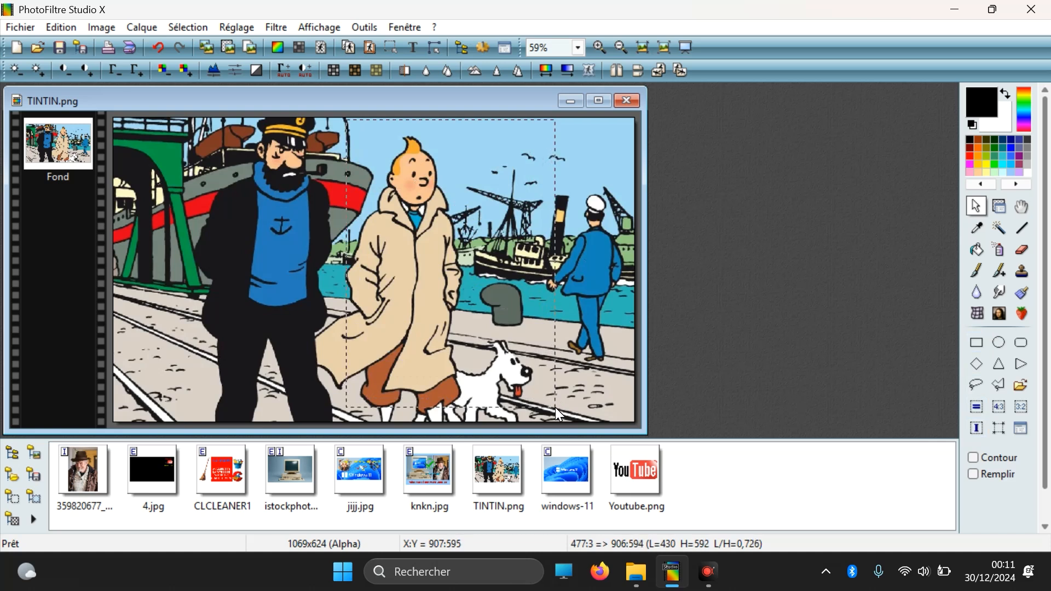
right_click(439, 177)
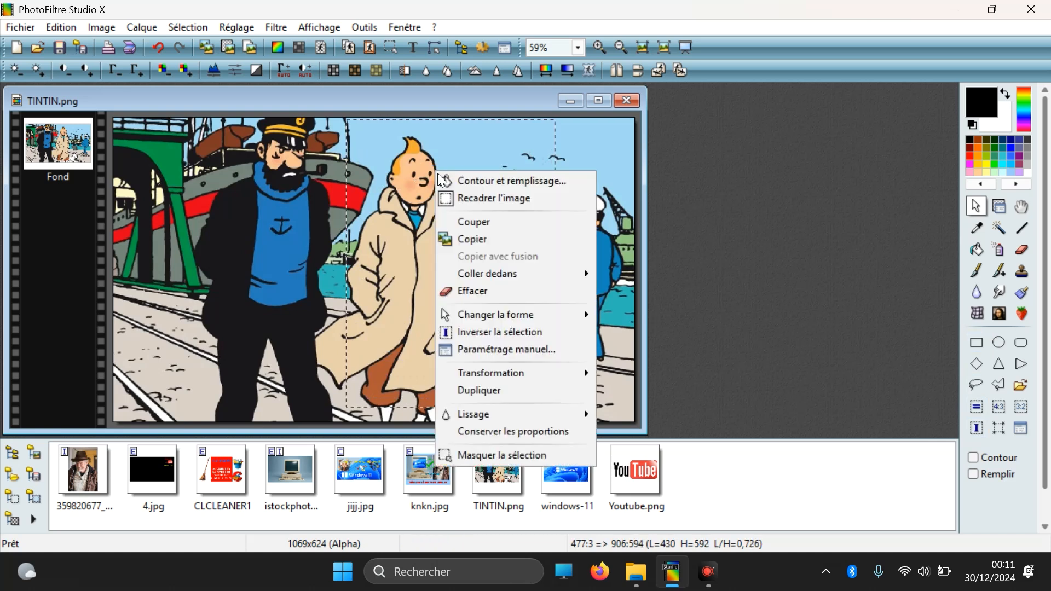
click(459, 198)
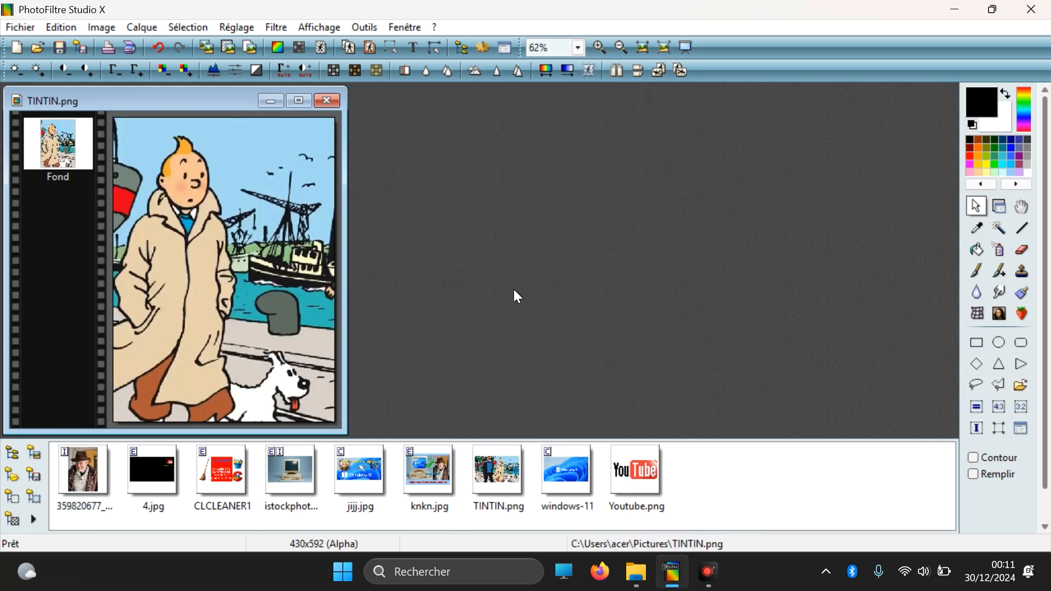
Create a new 1920 × 1080 px image with a red background and place its window beside the Tintin image
click(17, 48)
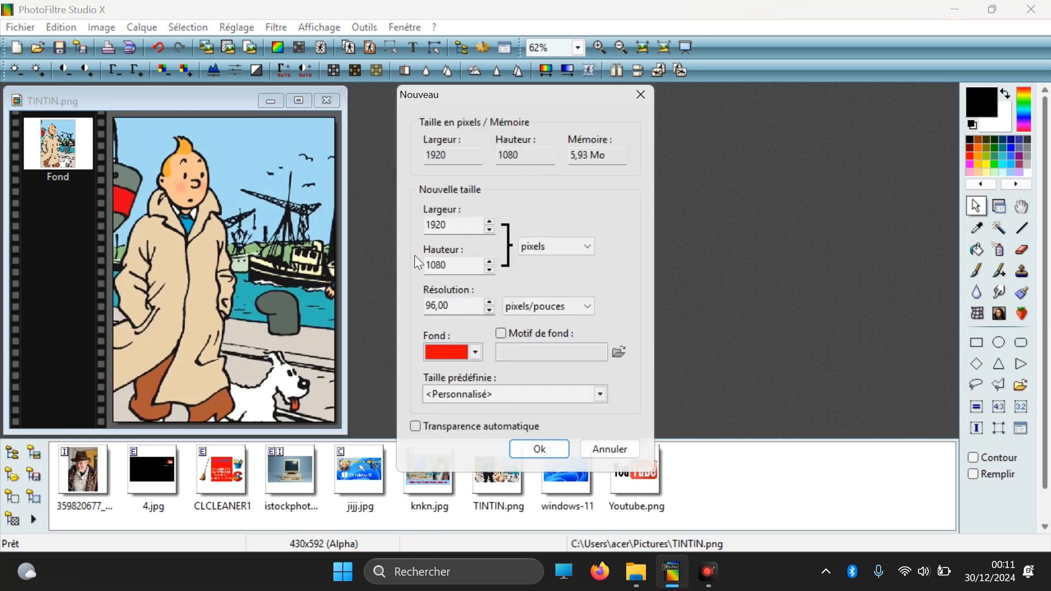
click(537, 450)
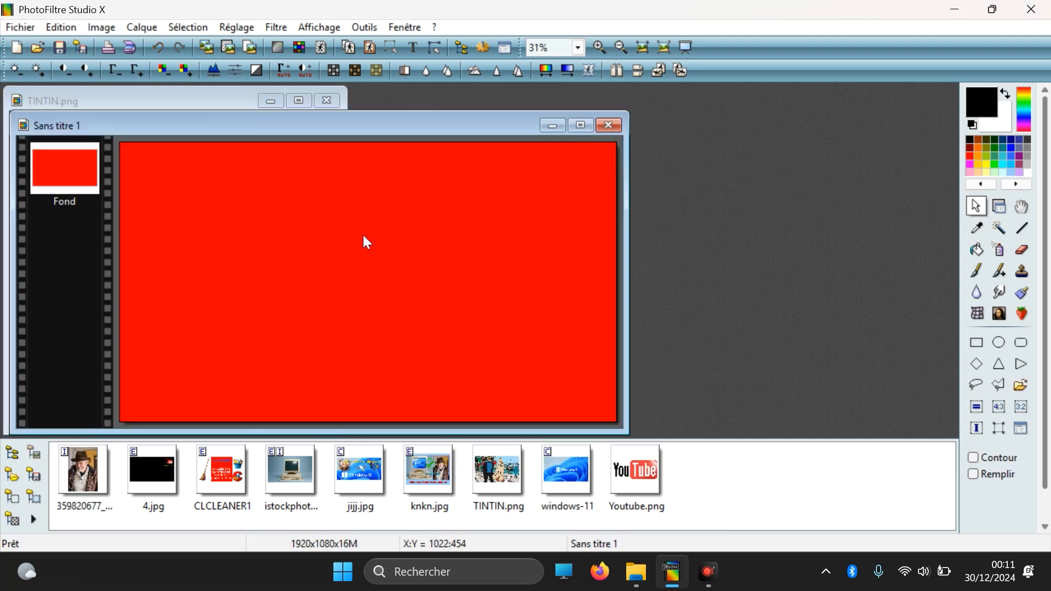
drag(254, 132, 599, 123)
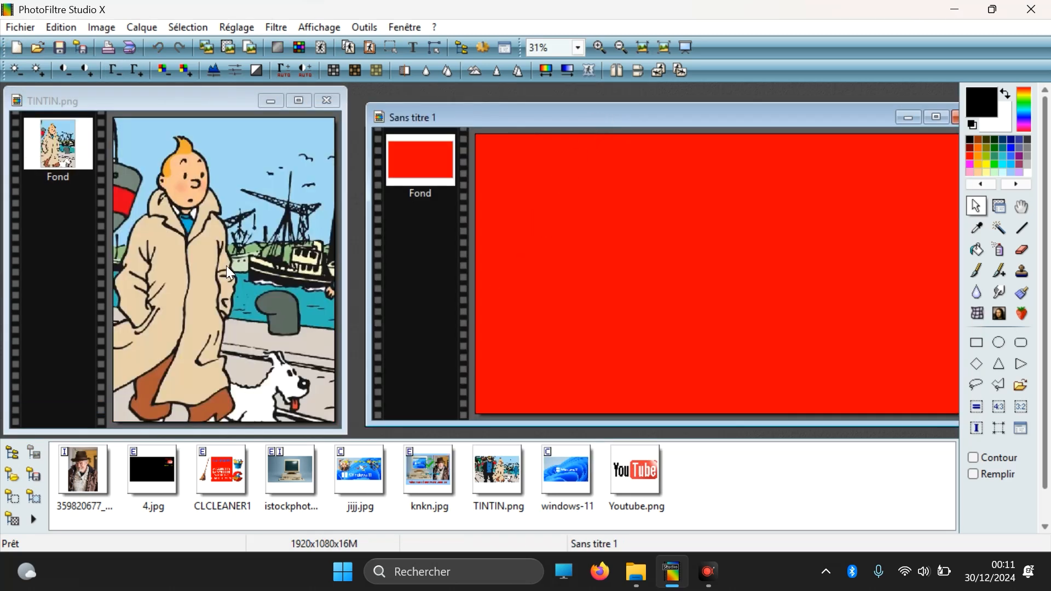
Select the entire cropped Tintin image and copy it
drag(113, 116, 337, 424)
right_click(210, 222)
click(233, 286)
Paste the copied Tintin image, size-adjusted, into a selection about 616 × 1042 px on the left of the red image, and move the selection aside
drag(496, 152, 642, 427)
right_click(585, 370)
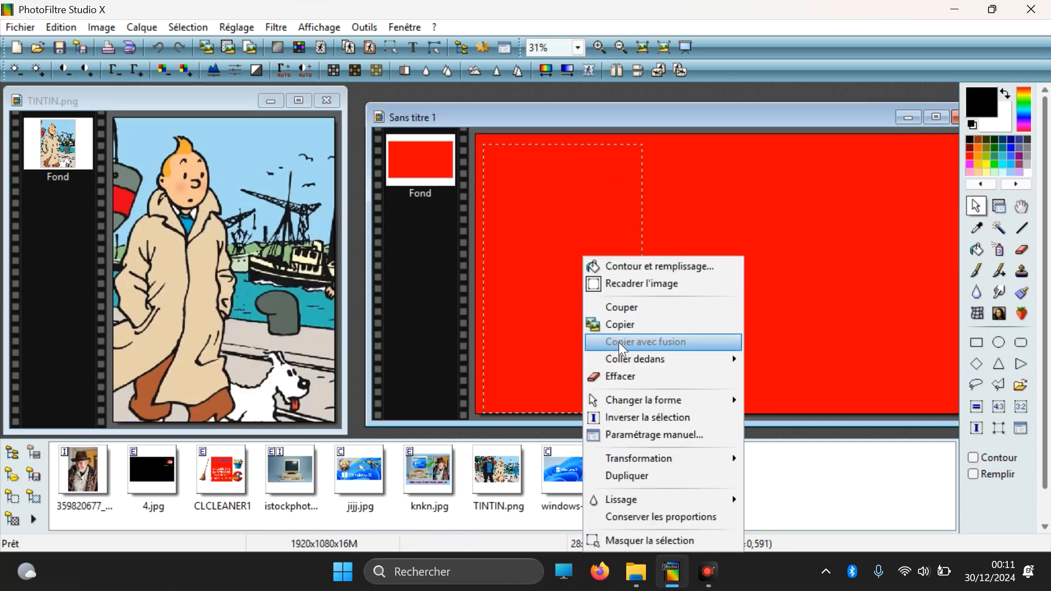
mouse_move(733, 360)
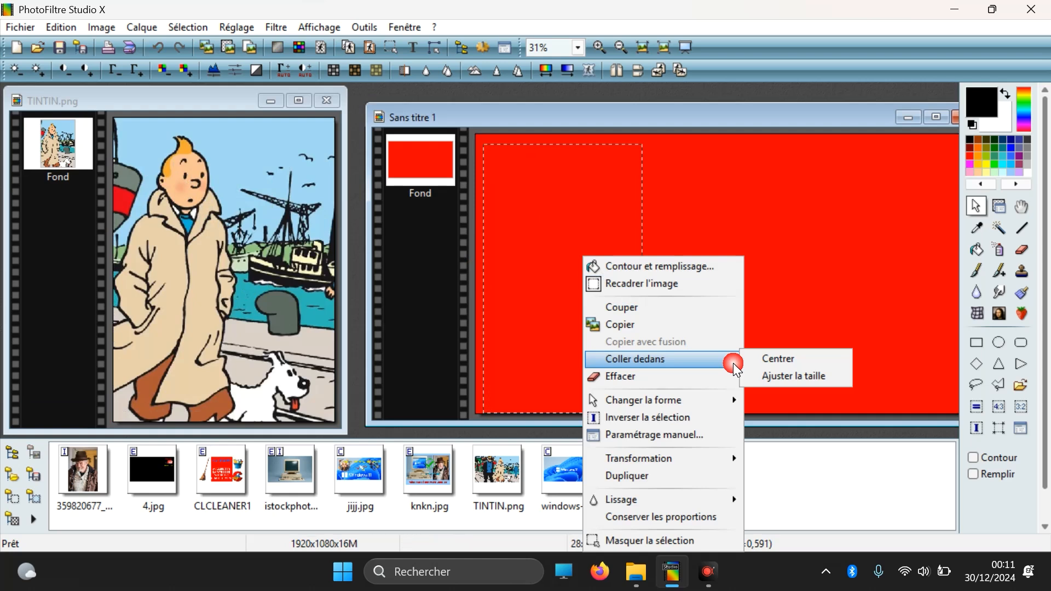
click(782, 378)
drag(541, 212, 709, 349)
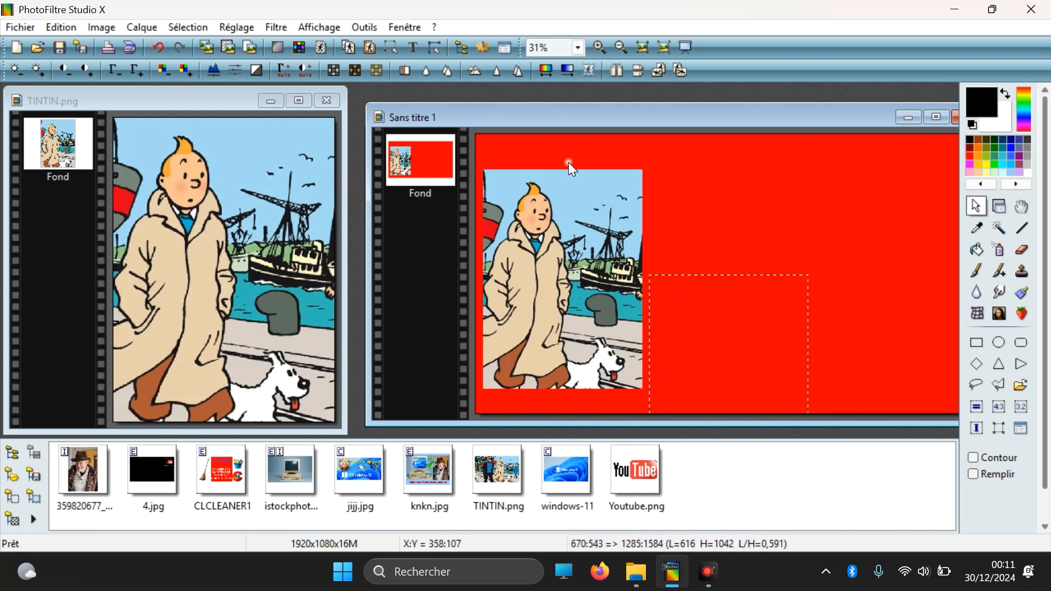
Open the bucket, CCleaner logo and broom images together from the Téléchargements folder and spread their windows across the workspace
click(20, 27)
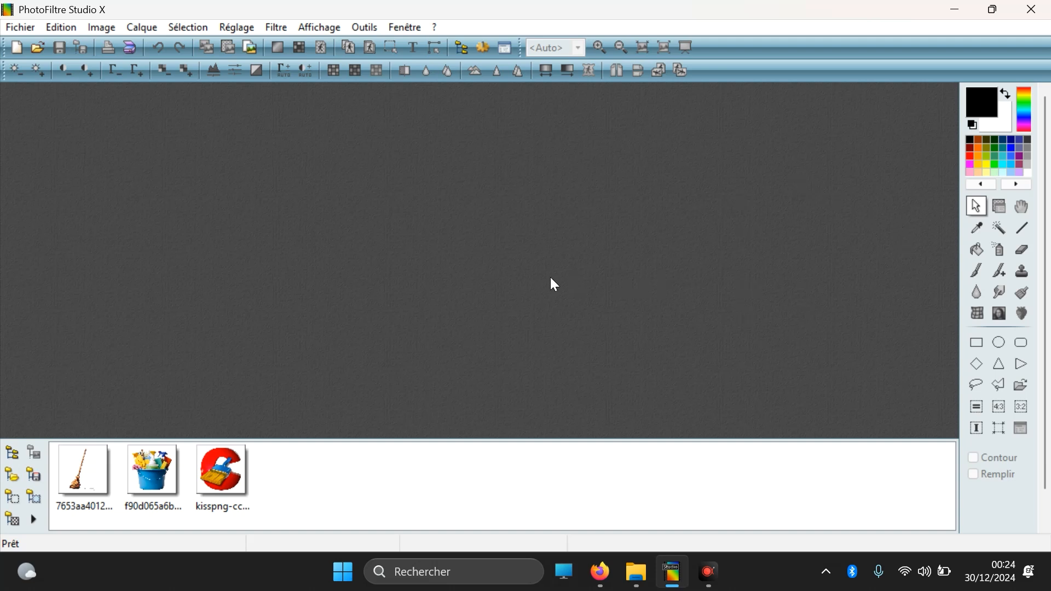
click(37, 47)
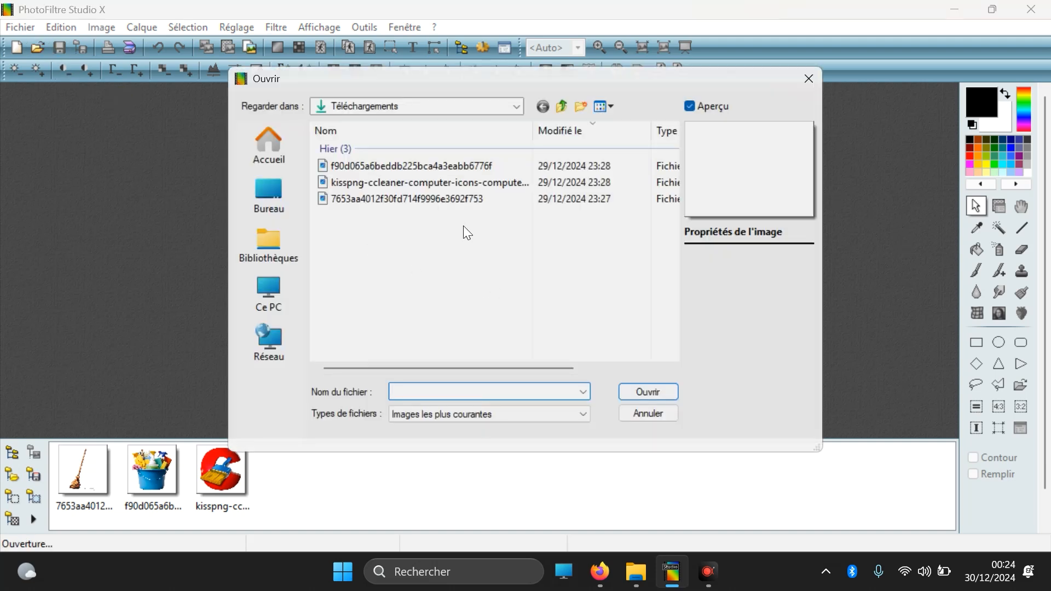
click(407, 166)
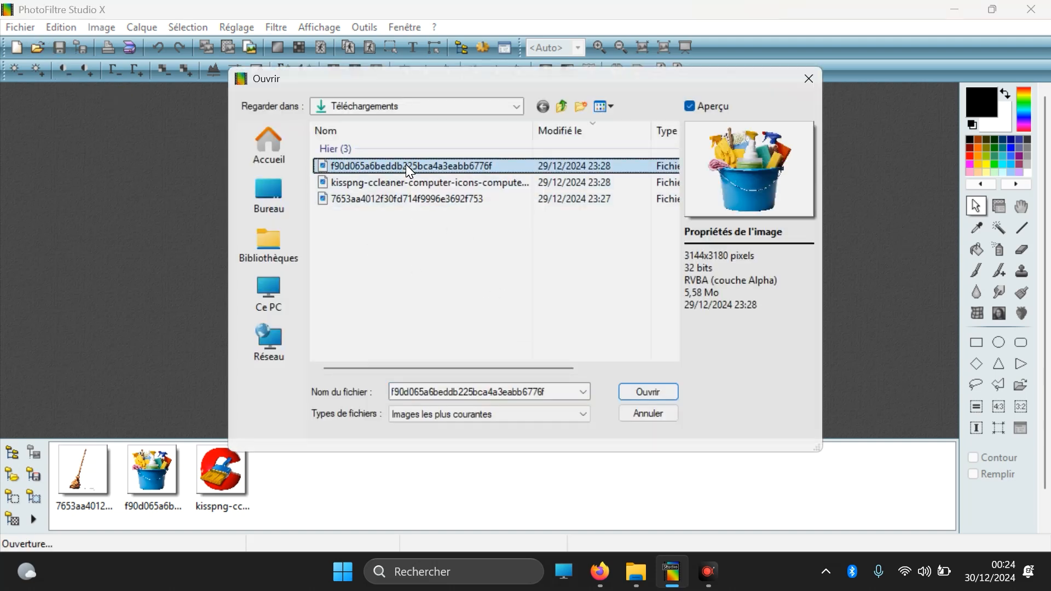
key(shift+Down)
key(shift+Down)
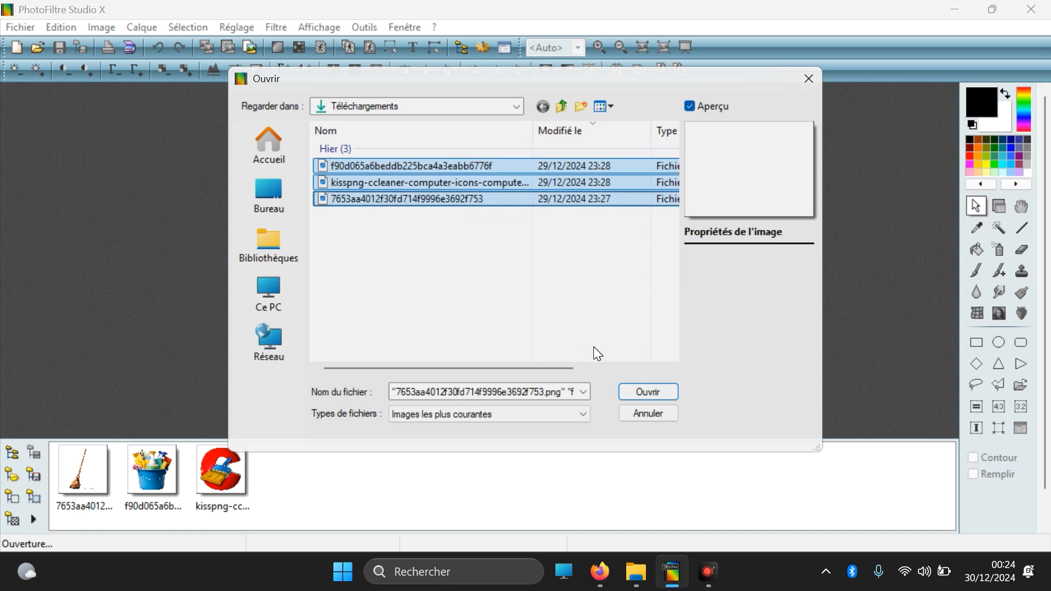
click(644, 392)
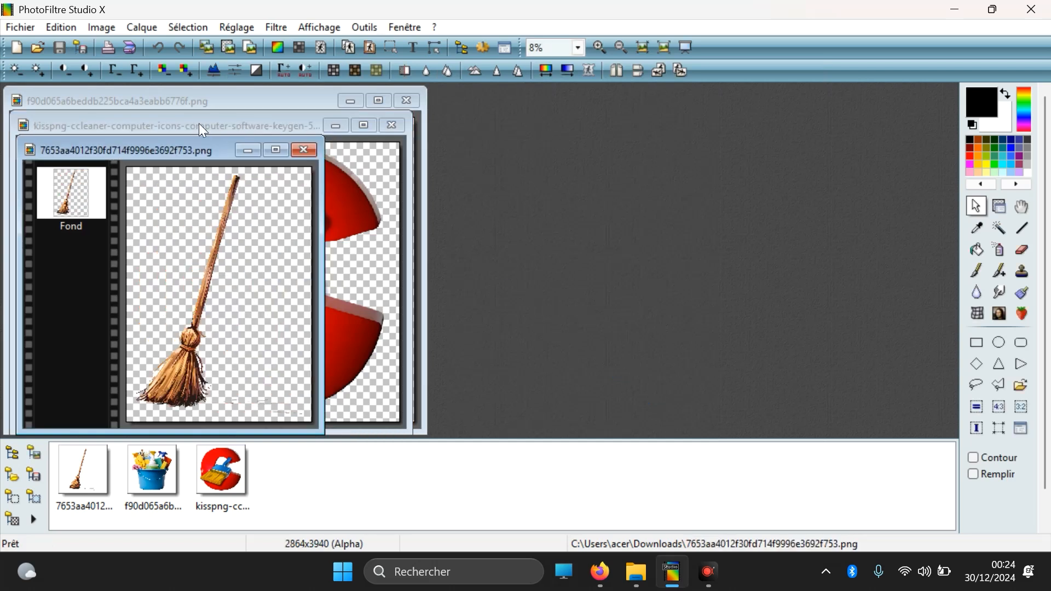
drag(203, 157, 748, 120)
drag(314, 129, 672, 134)
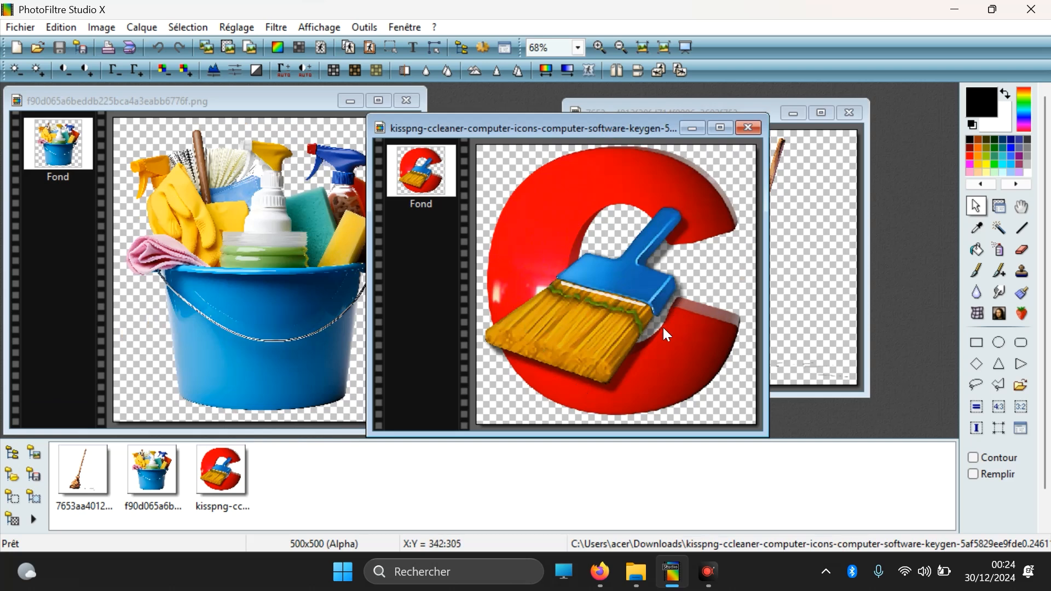
Create a red 1920 × 1080 px image and fill a full-height strip about 567 px wide along its left edge with white
click(17, 48)
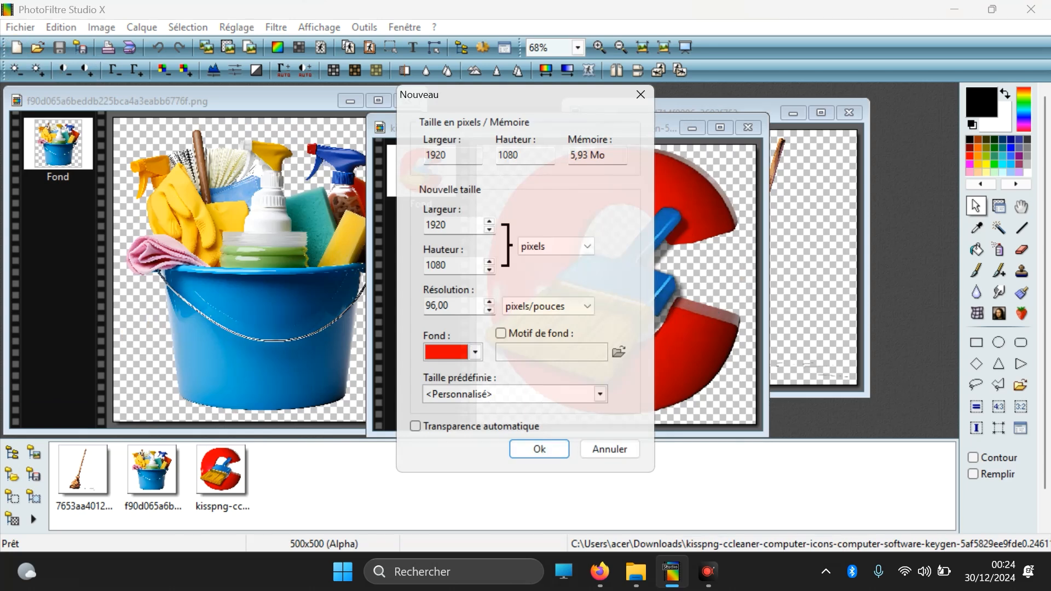
click(541, 453)
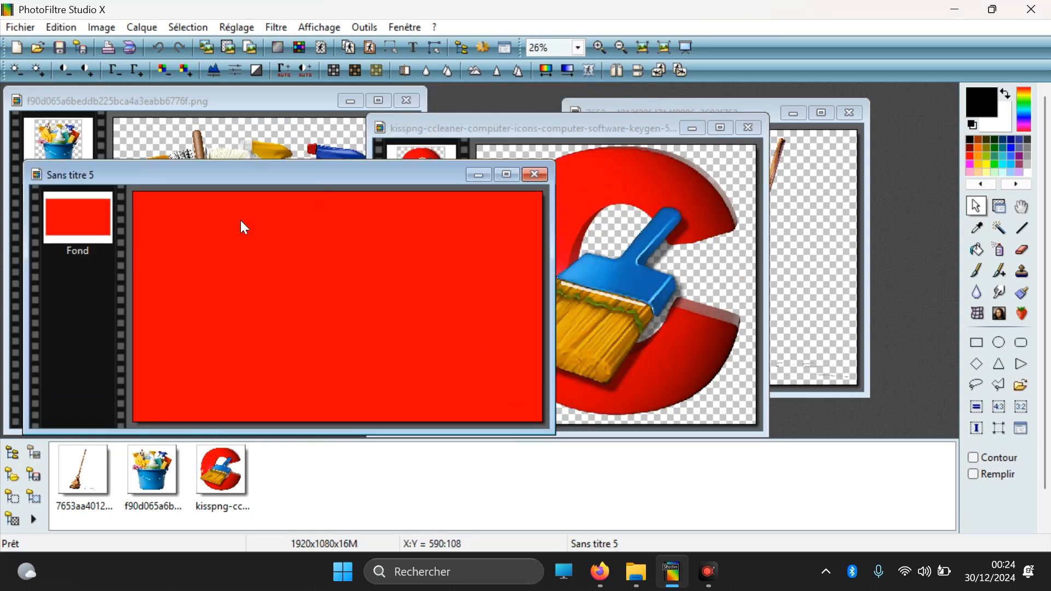
drag(138, 196, 255, 422)
right_click(192, 245)
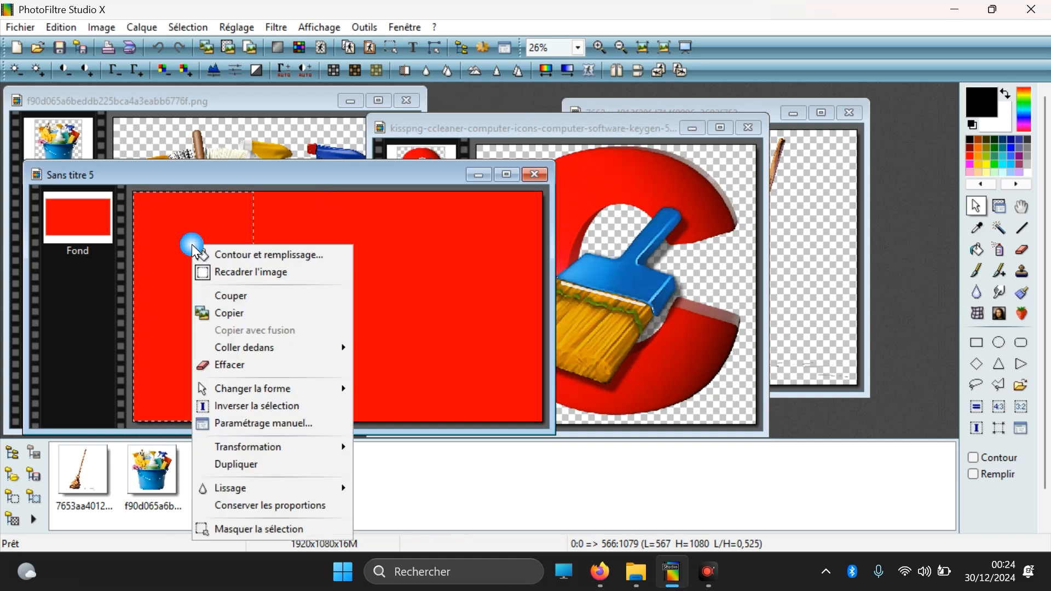
click(218, 258)
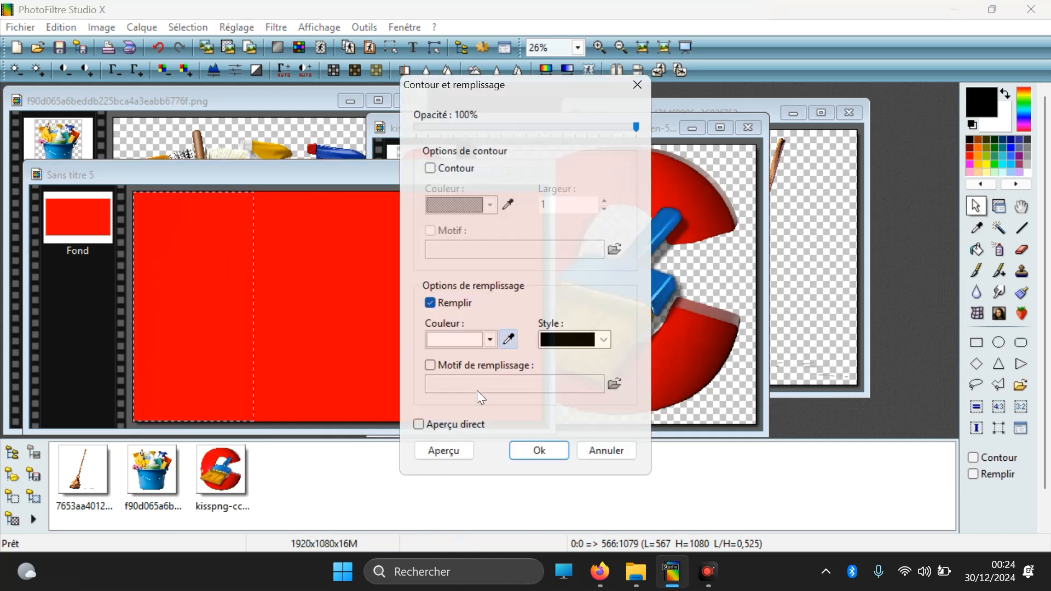
click(527, 451)
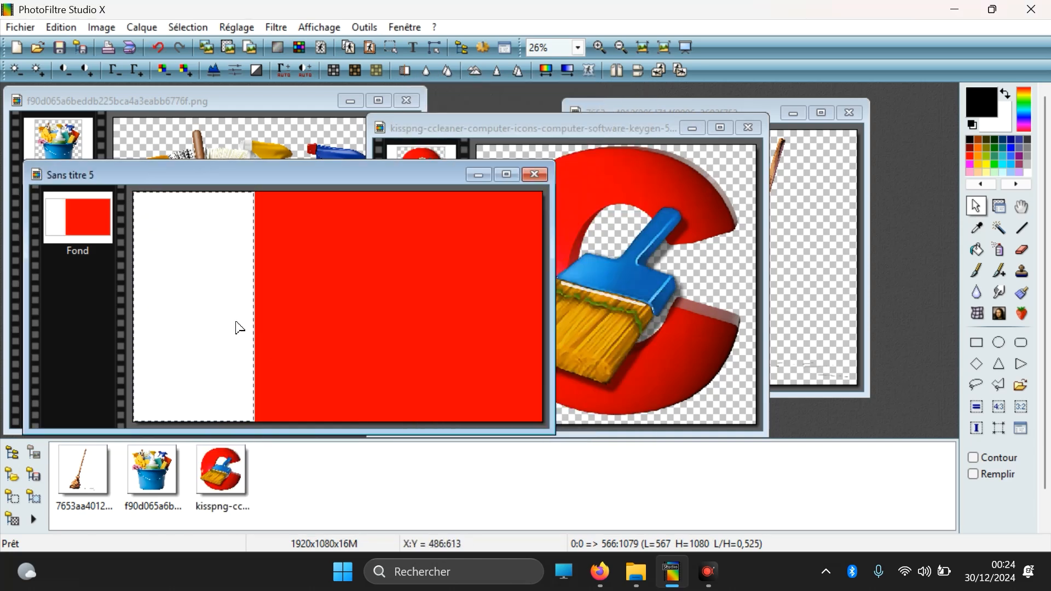
Fill a full-height strip about 470 px wide along the red image's right edge with white and move the selection off the canvas
drag(443, 192, 596, 478)
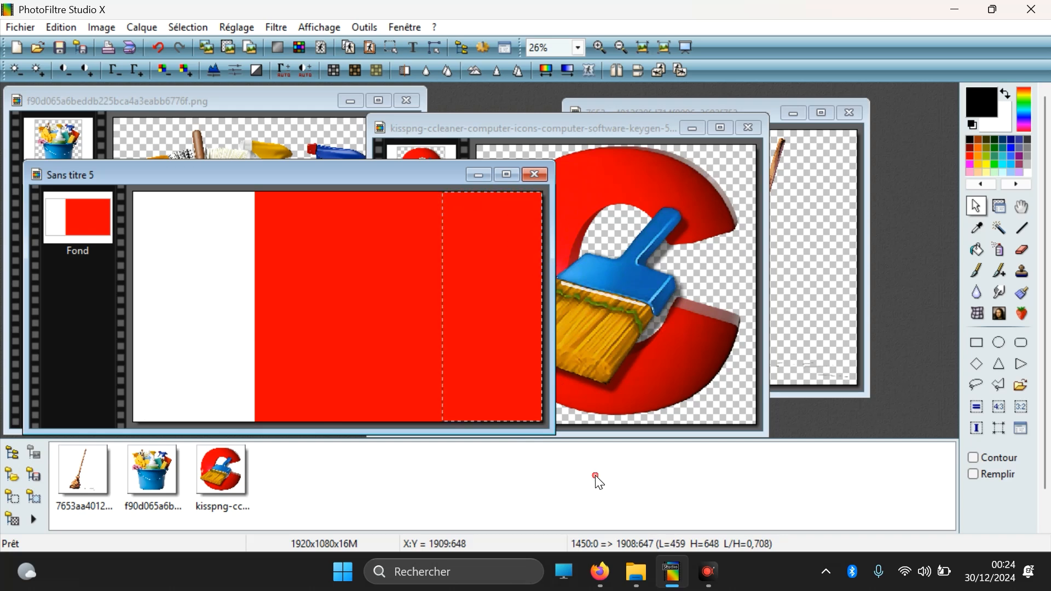
right_click(509, 263)
click(534, 267)
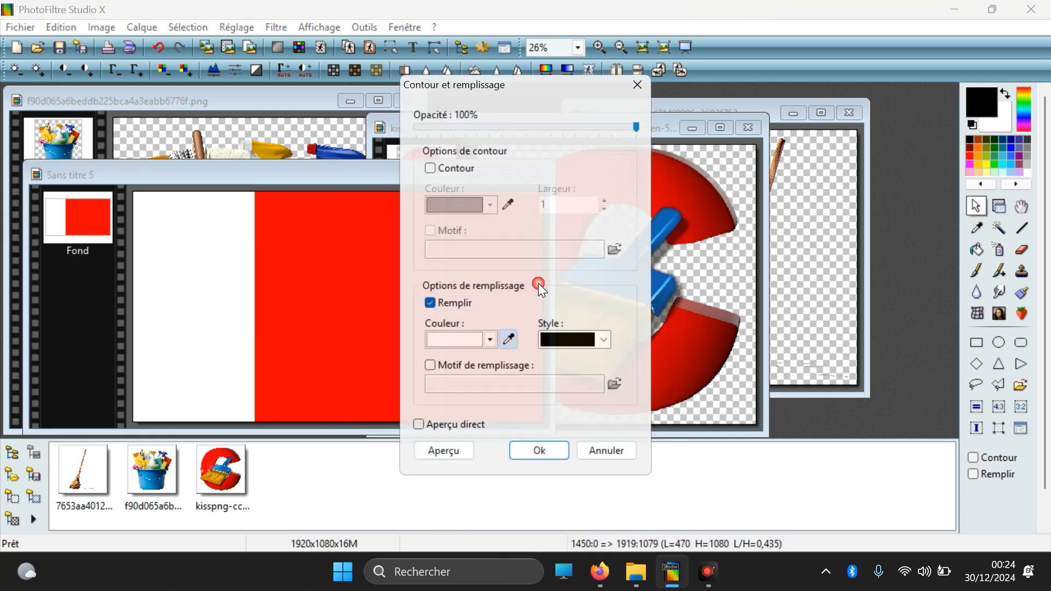
click(554, 446)
drag(488, 314, 752, 285)
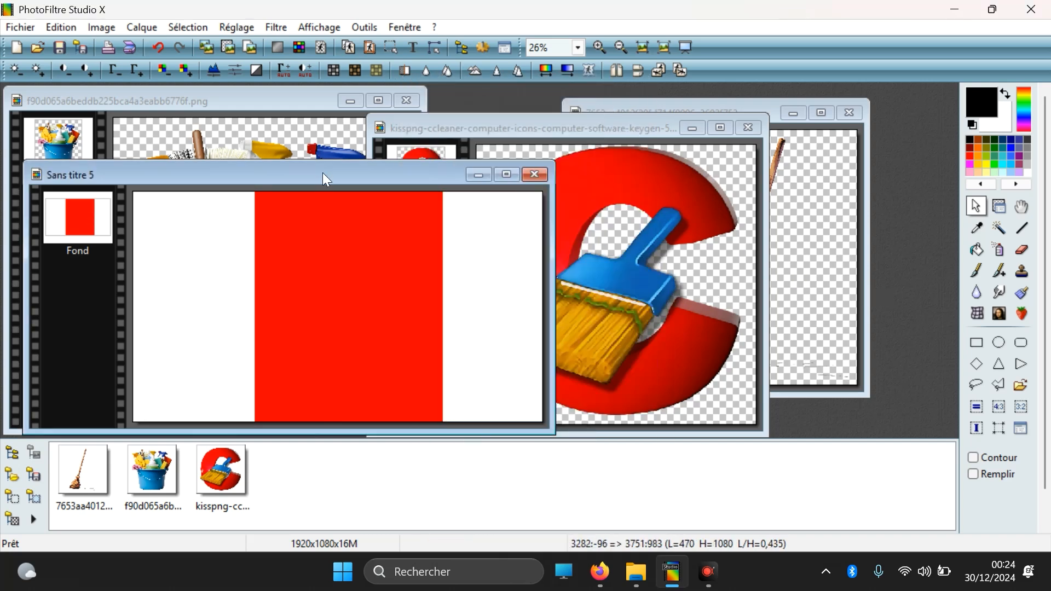
Copy nearly the whole bucket image, selecting about 3110 × 3180 px, and move its window clear of the red and white image
click(296, 141)
drag(117, 117, 490, 514)
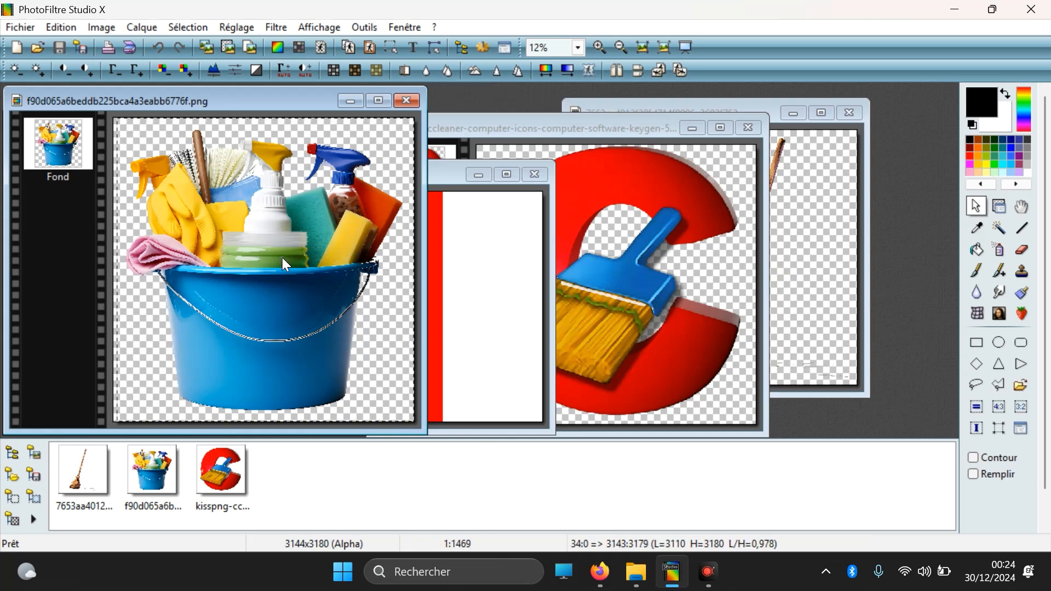
right_click(286, 264)
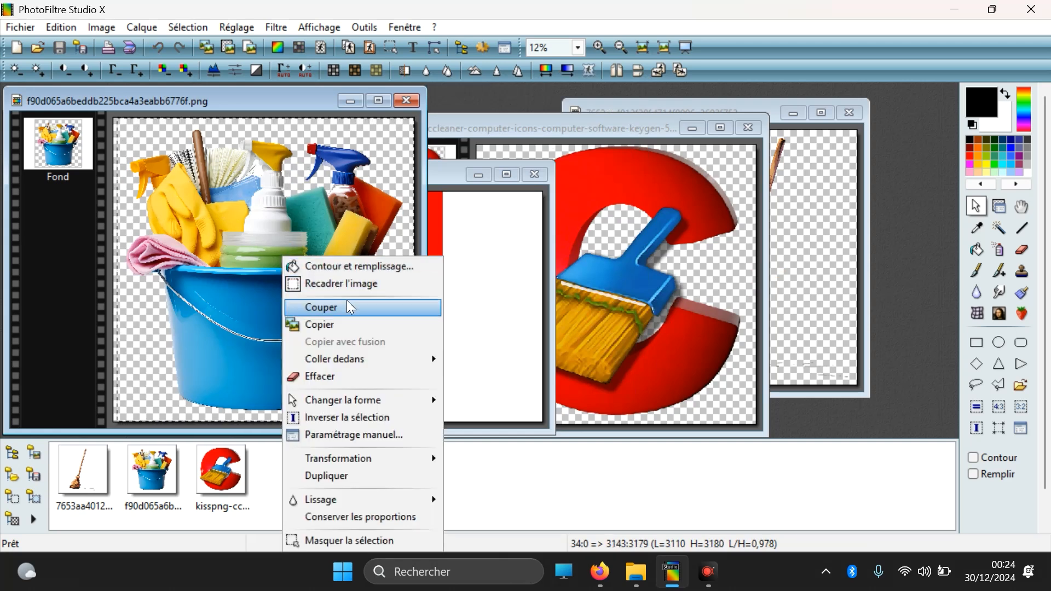
click(296, 325)
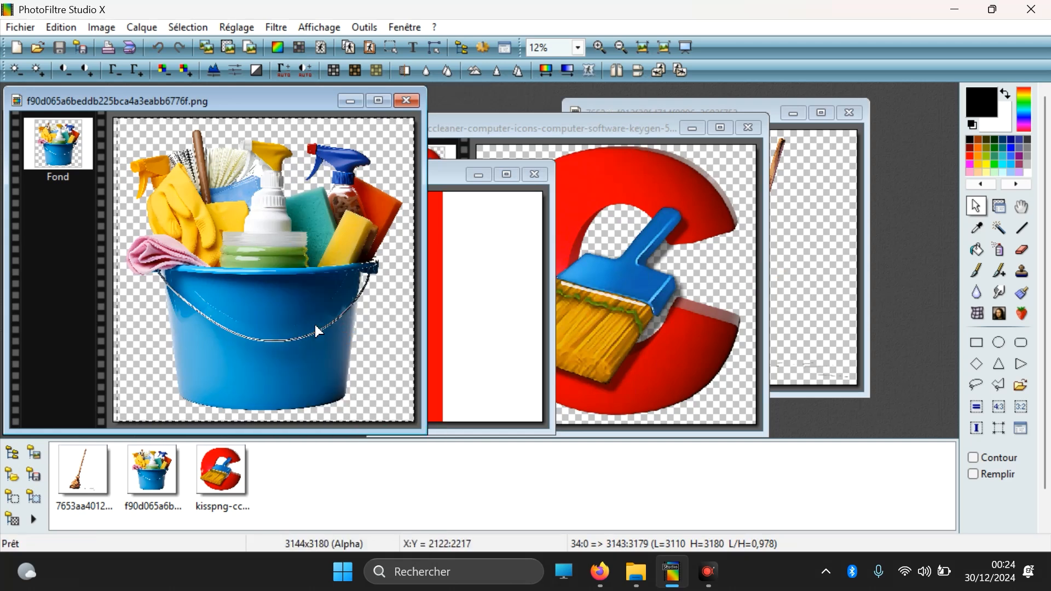
drag(195, 101, 718, 101)
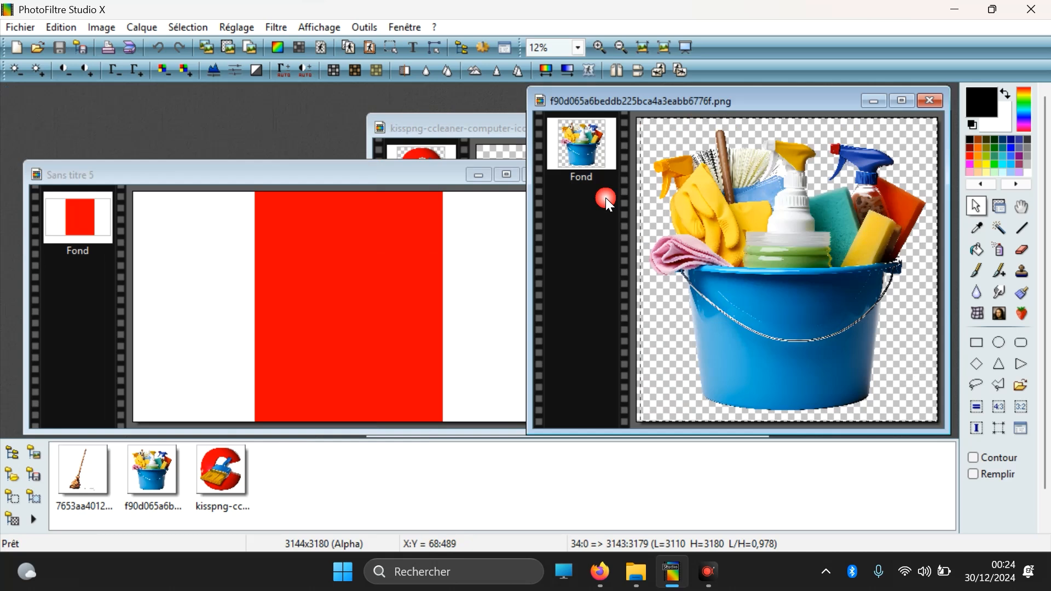
Paste the bucket, size-adjusted, into a selection about 448 × 509 px in the right white strip's lower part and close the bucket image
click(471, 367)
drag(446, 314, 543, 422)
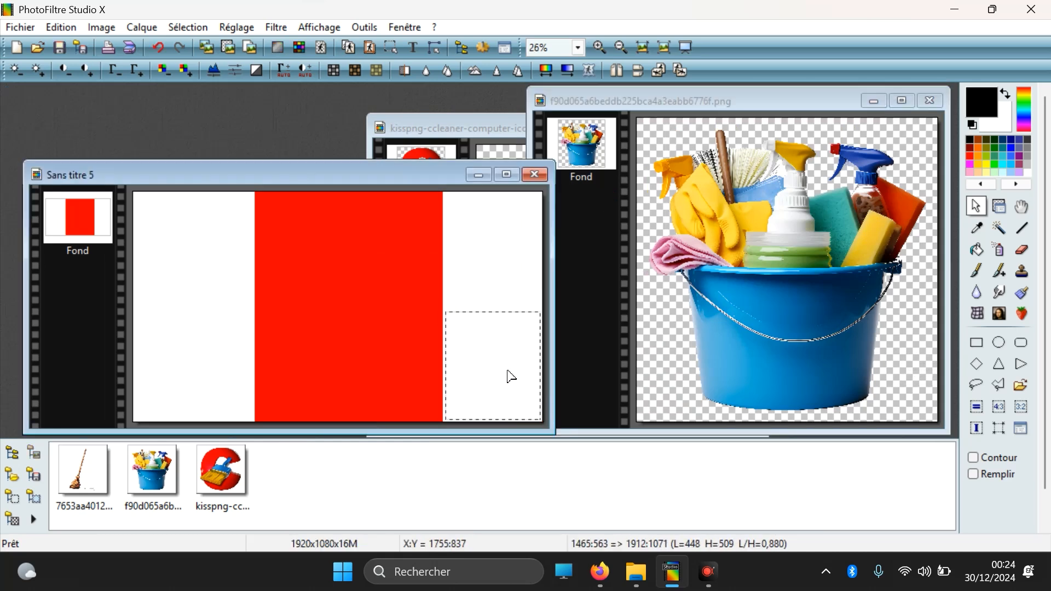
right_click(511, 377)
mouse_move(593, 177)
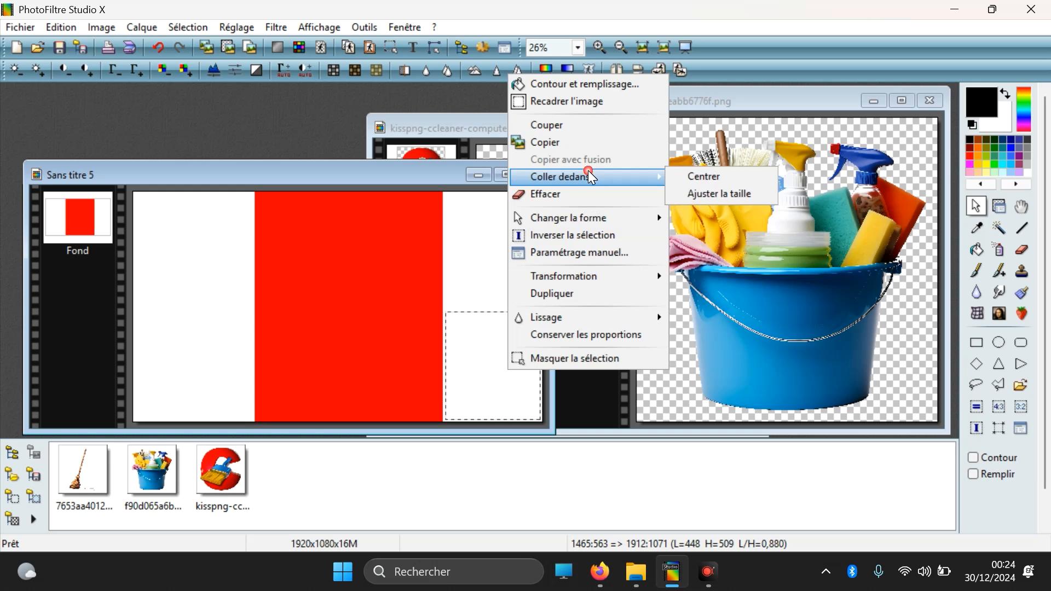
click(715, 196)
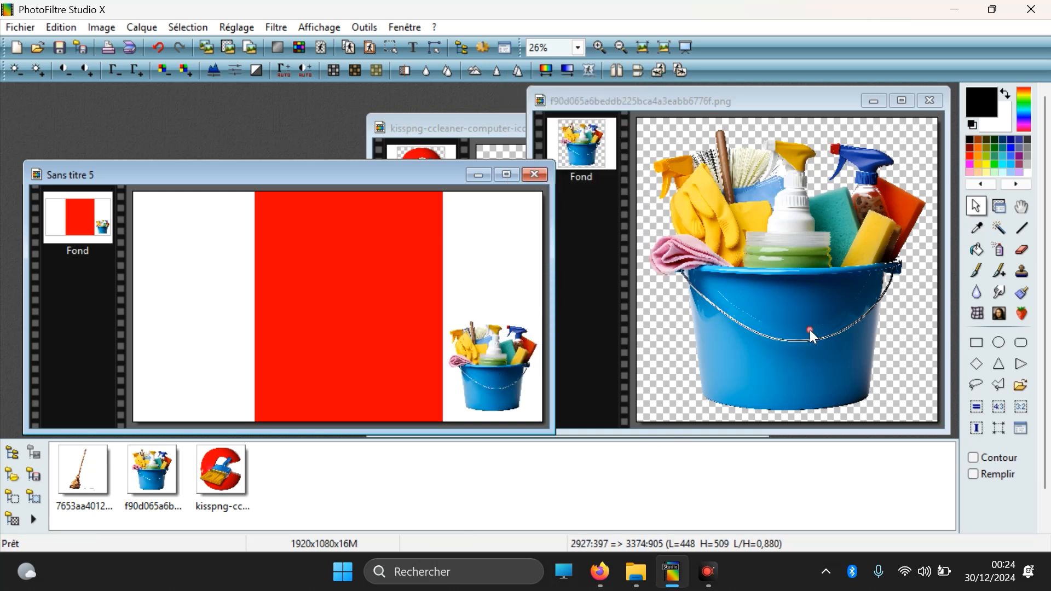
click(931, 101)
Select the entire CCleaner logo image and copy it
click(652, 277)
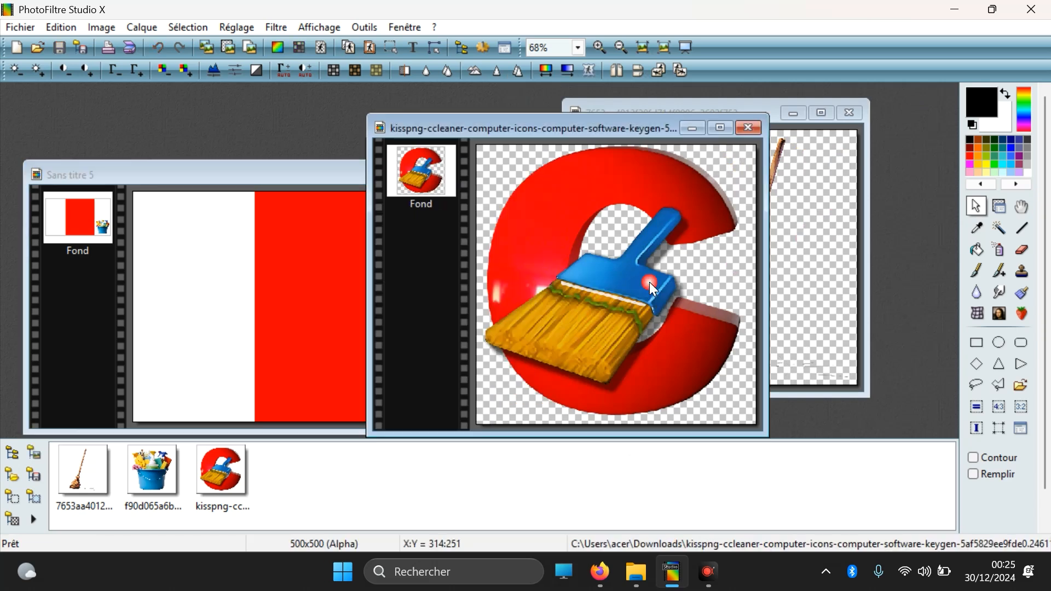
key(ctrl+a)
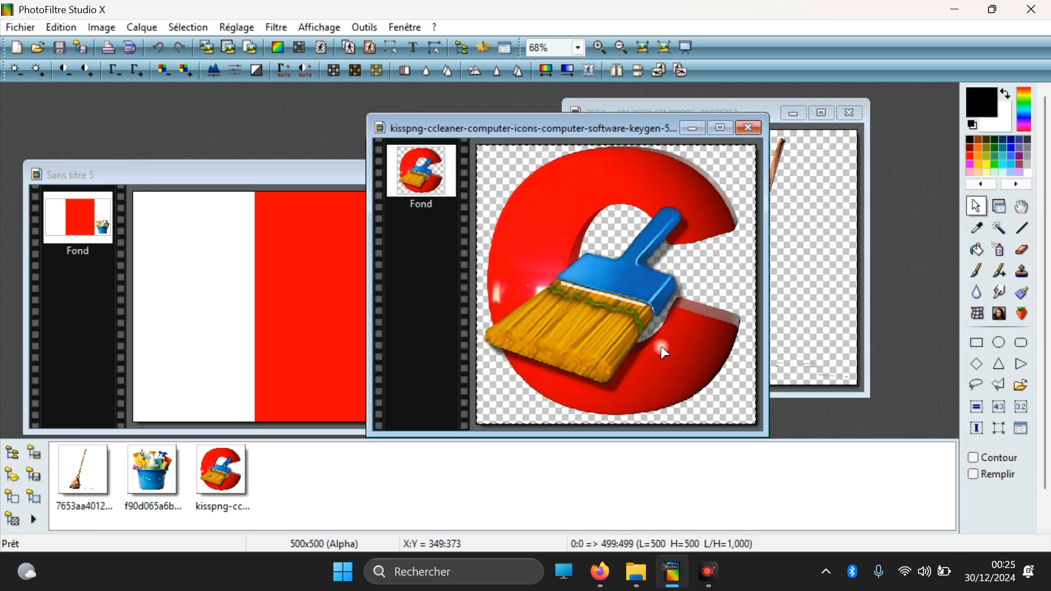
right_click(573, 263)
click(597, 327)
Paste the logo, size-adjusted, into a selection about 455 × 494 px in the upper part of the right white strip
click(283, 366)
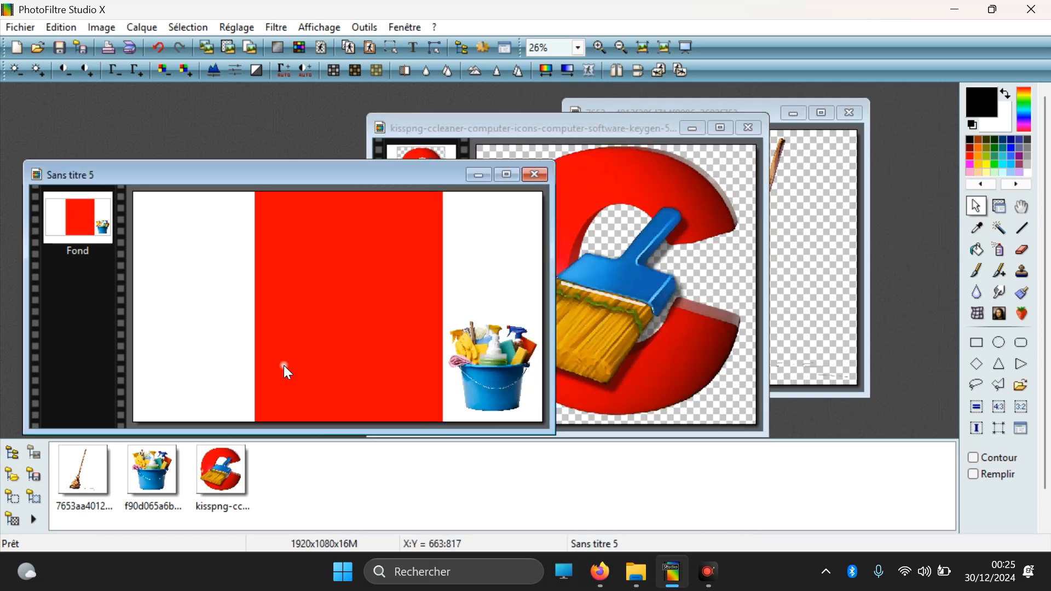
drag(446, 192, 542, 297)
right_click(518, 263)
mouse_move(606, 359)
click(728, 376)
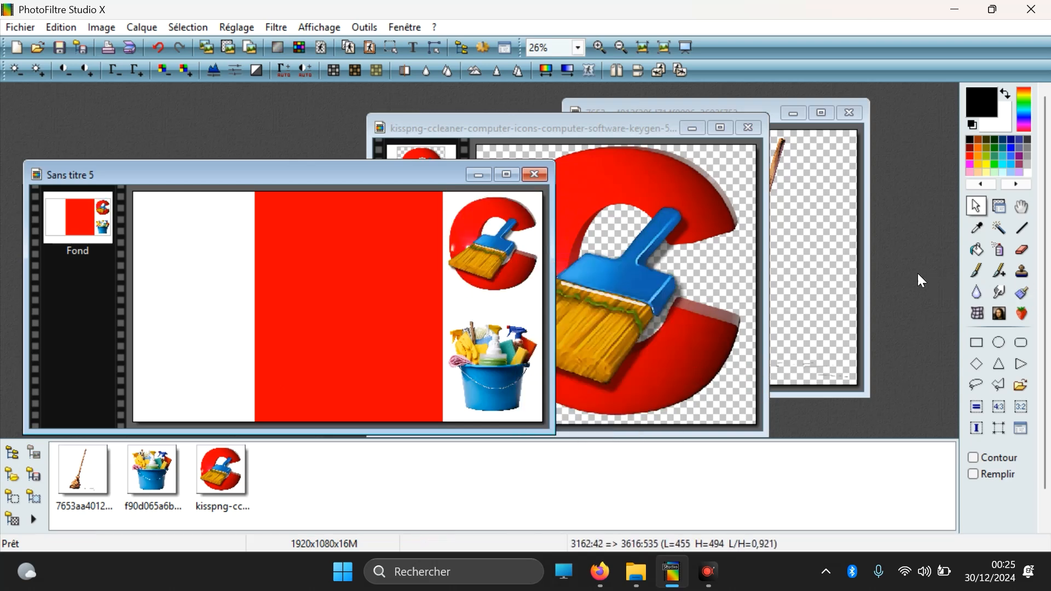
Select the broom image and copy it
click(819, 249)
drag(675, 133, 748, 226)
key(ctrl+a)
right_click(735, 327)
click(766, 315)
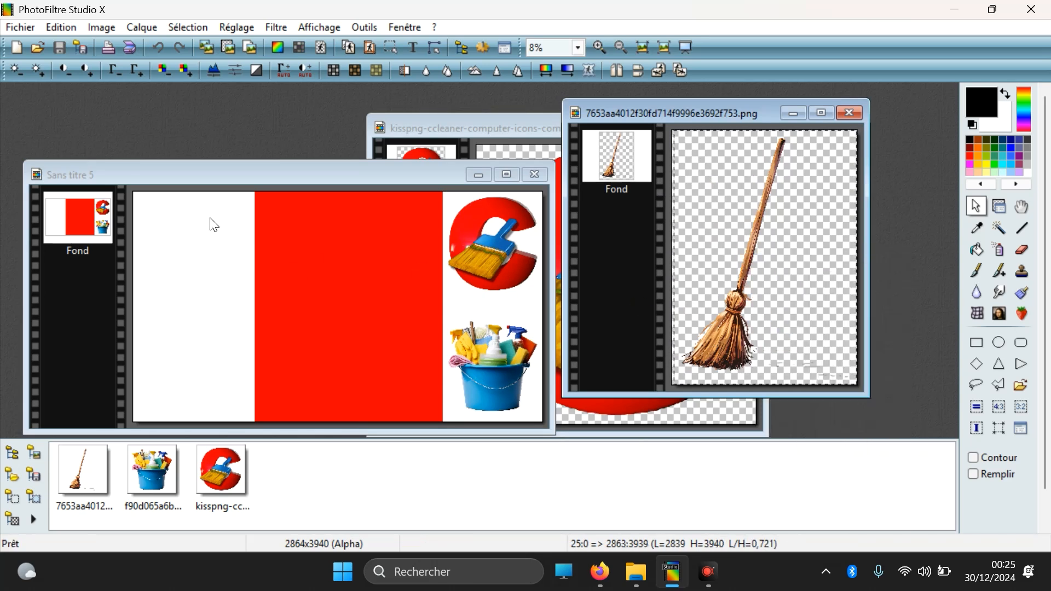
Paste the broom, size-adjusted, into a selection about 563 × 1080 px over the left white strip and close the broom and logo images
drag(135, 192, 253, 423)
right_click(204, 326)
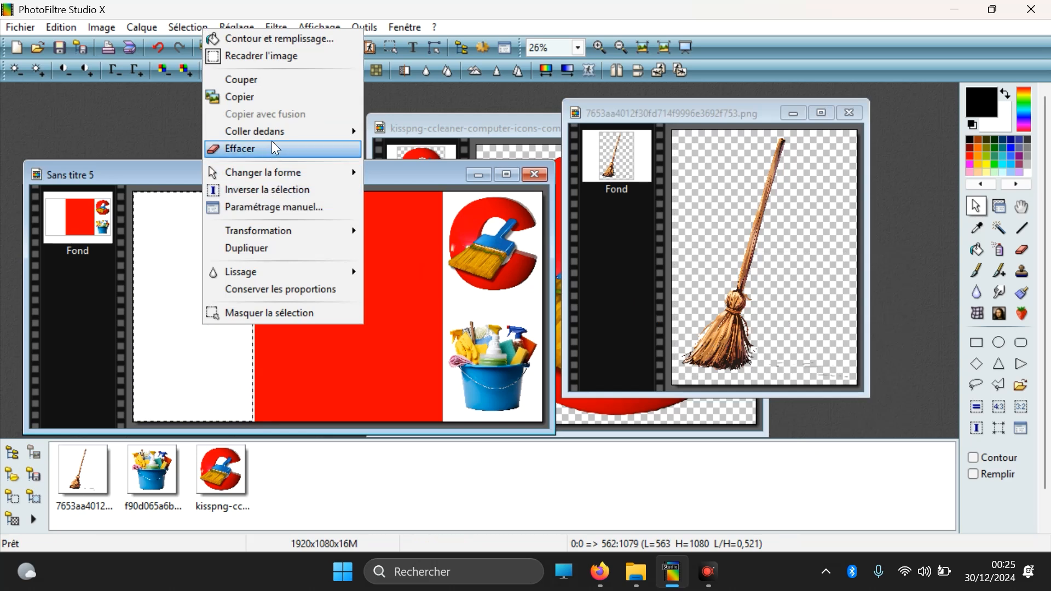
click(394, 147)
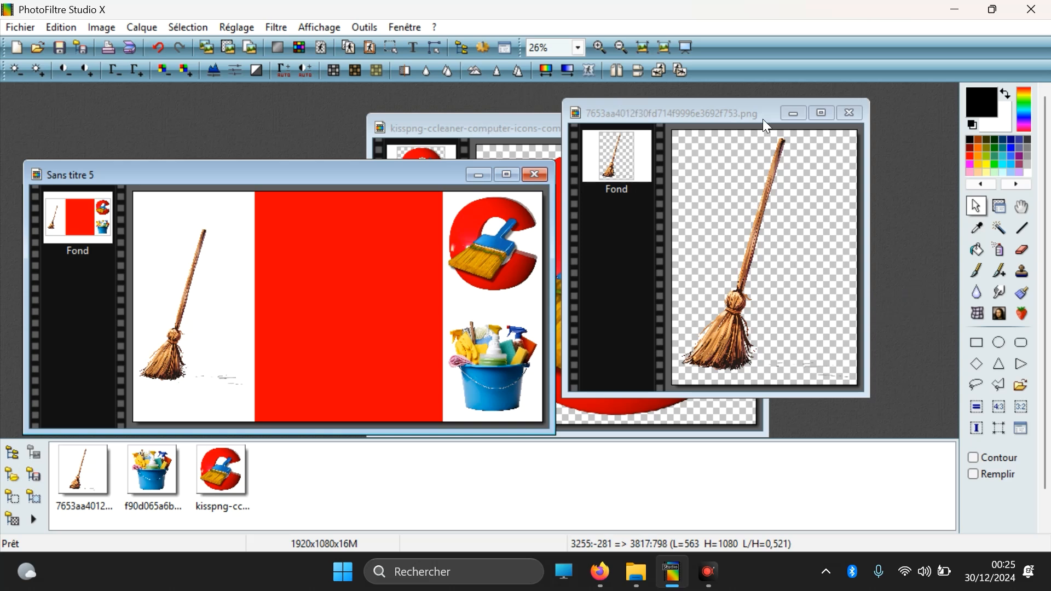
click(849, 115)
click(752, 129)
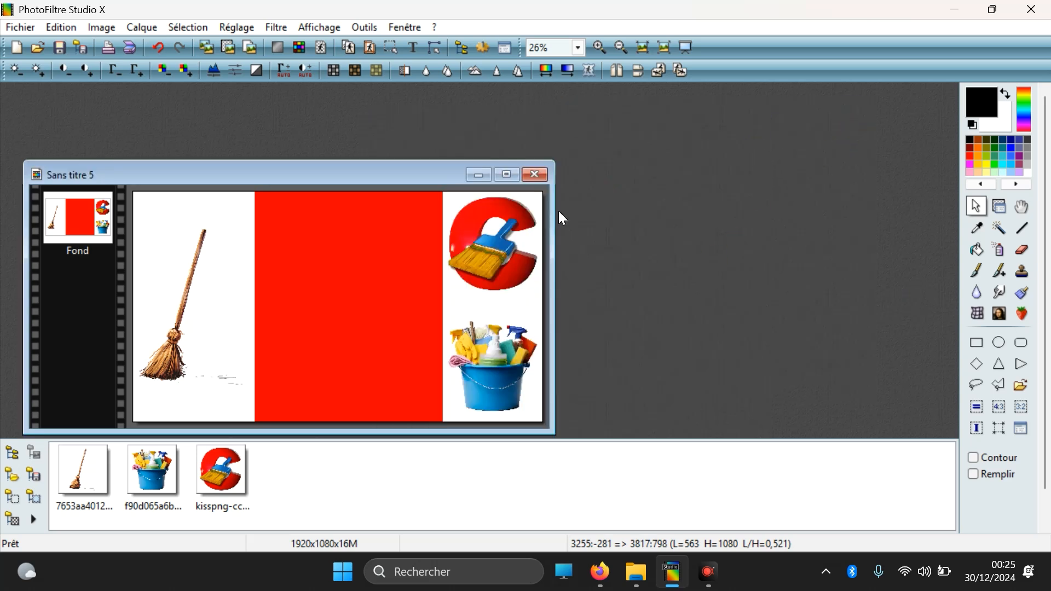
Start a new text on the composition and set its font to Comic Sans MS
click(417, 51)
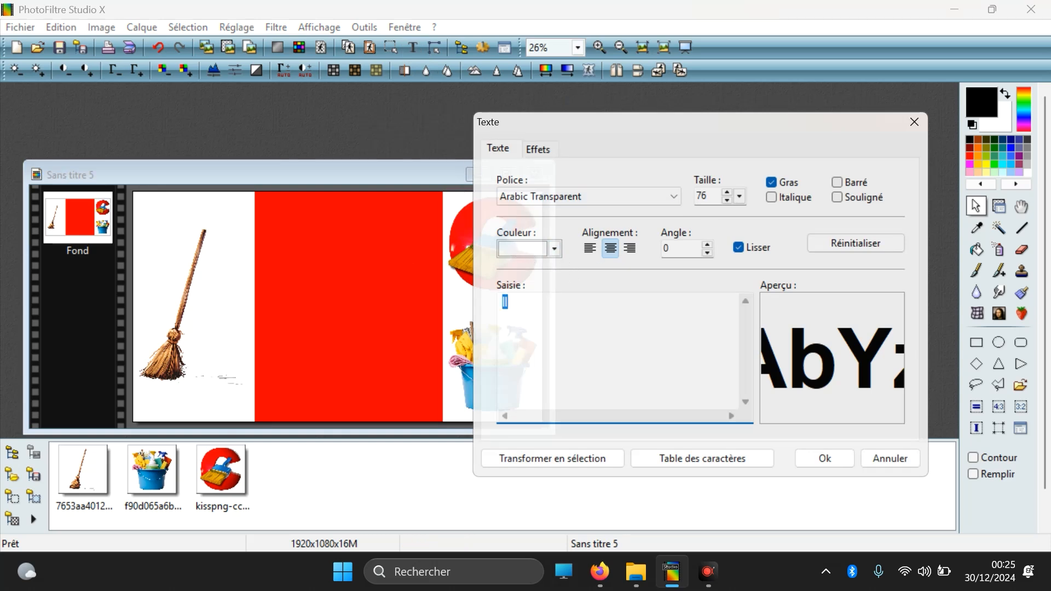
click(538, 192)
scroll(569, 318, down, 8)
scroll(573, 324, down, 20)
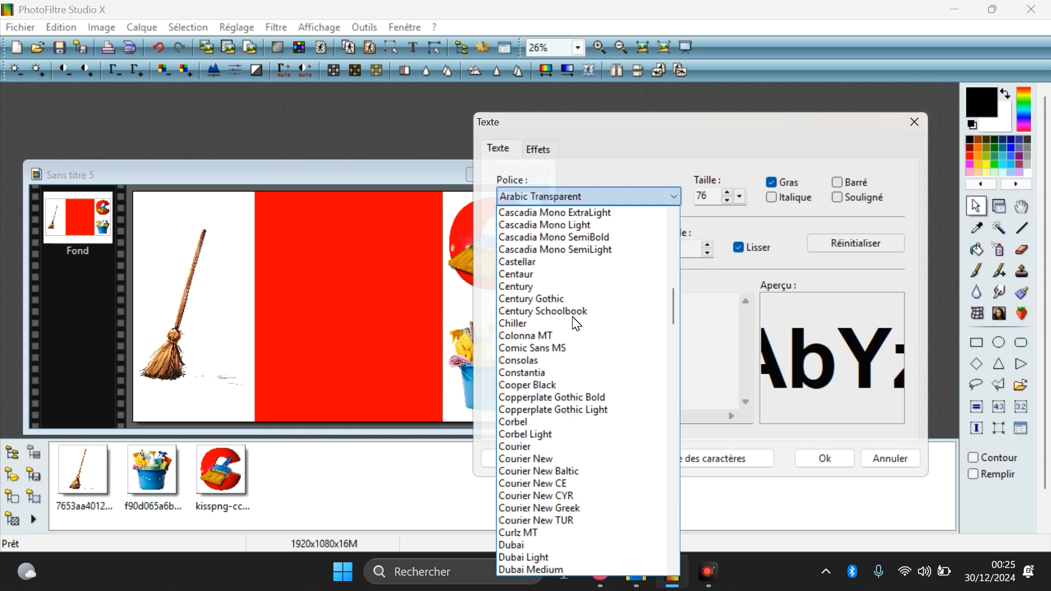
scroll(573, 321, up, 8)
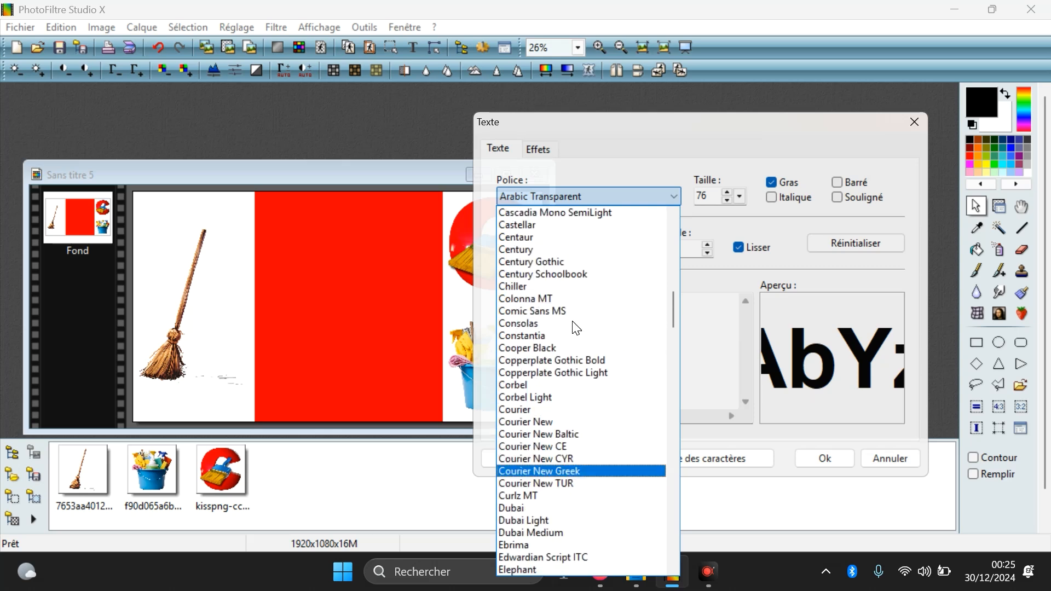
scroll(557, 342, up, 1)
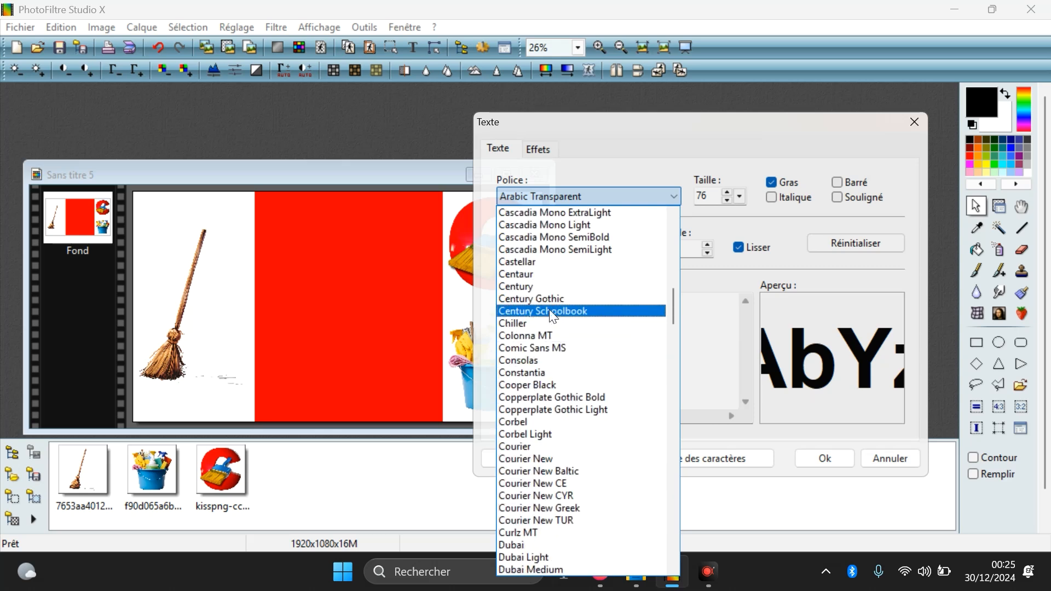
click(536, 352)
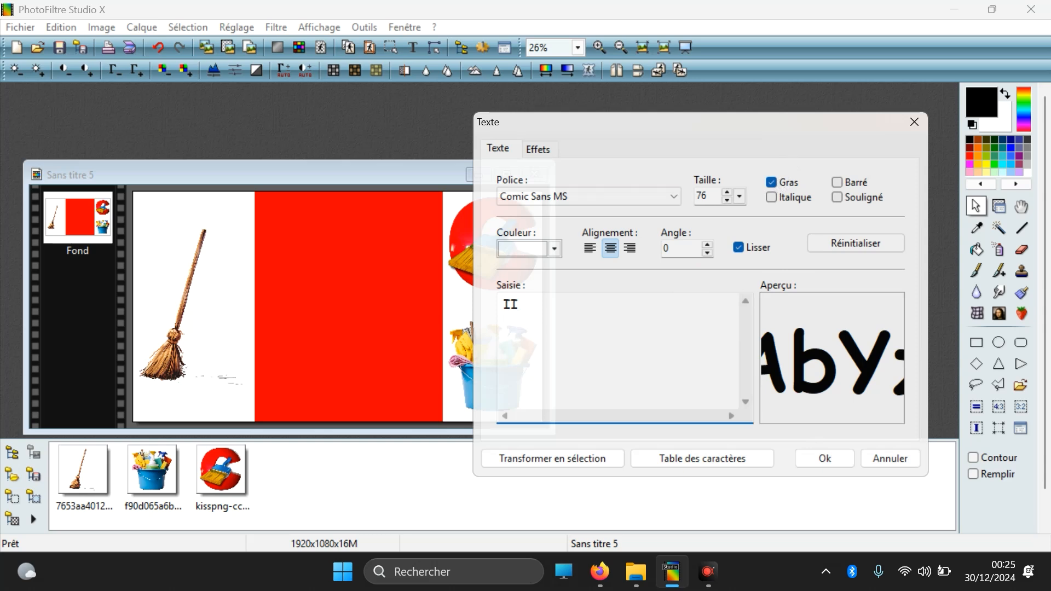
Enter the text CCLEANER, LE MEILLEUR, LOGICIEL DE, NETTOYAGE, PC, each on its own line, and add it to the image
key(ctrl+a)
text(ccLE)
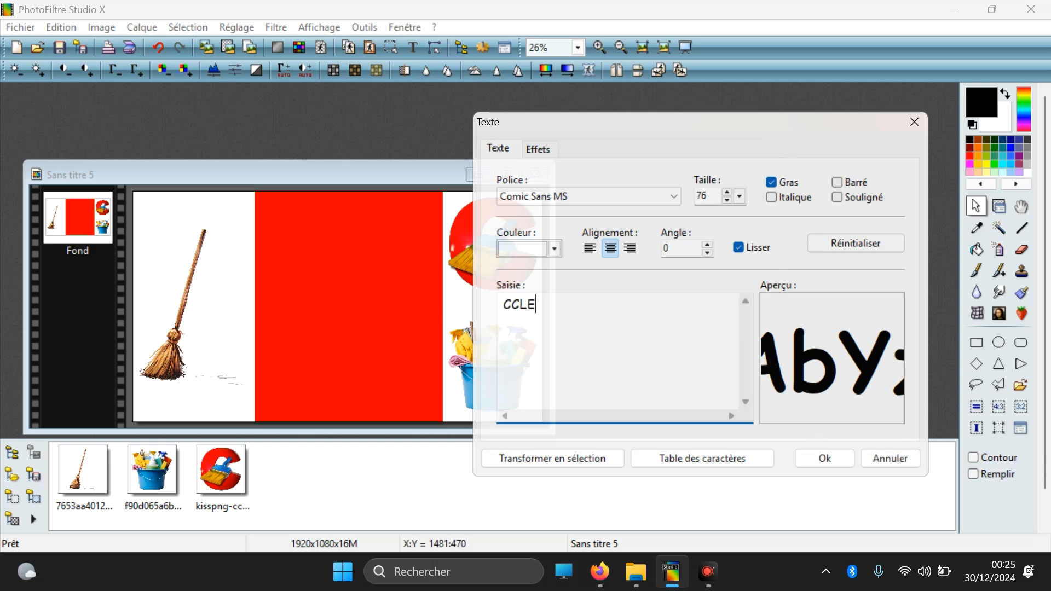
text(ANER)
key(Return)
text(LE MEILLEUR)
key(Return)
text(LOGICIEL)
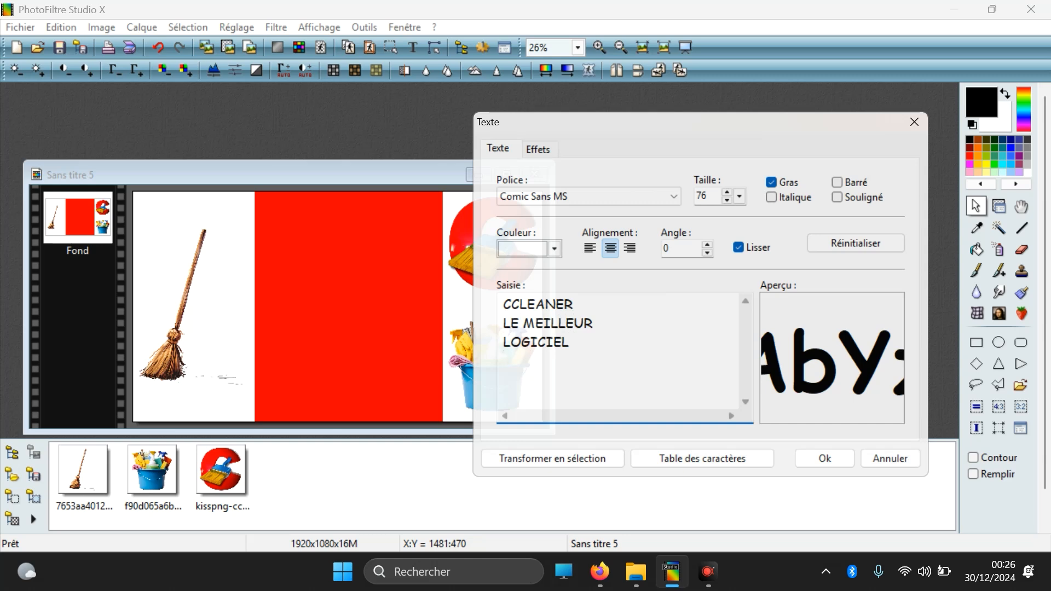
text( DE)
key(Return)
text(NETTOYAGE)
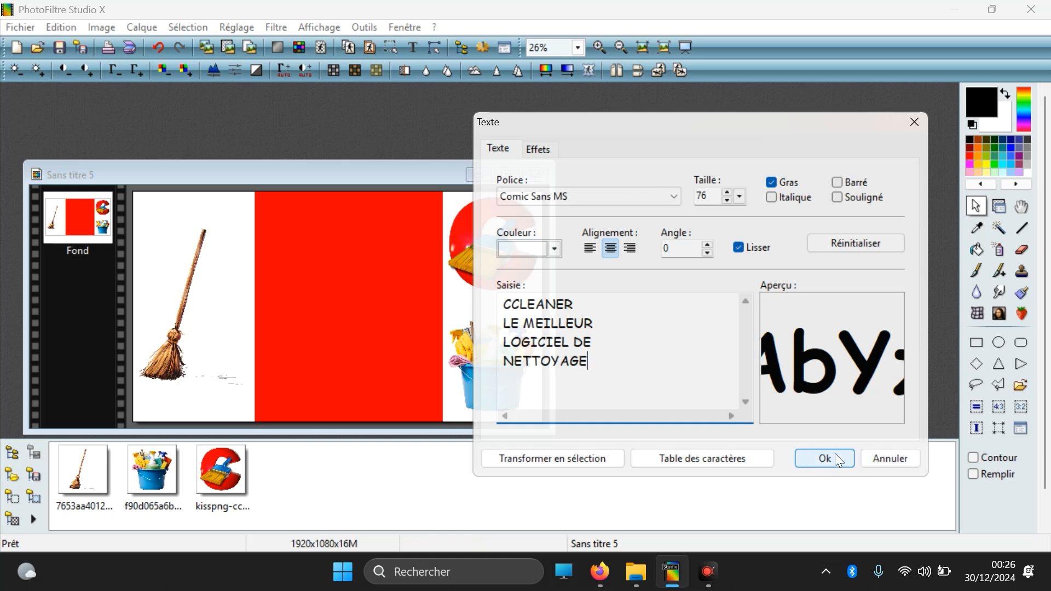
key(Return)
text(PC)
click(815, 459)
Move the text block onto the red centre strip
drag(477, 259, 325, 297)
double_click(323, 295)
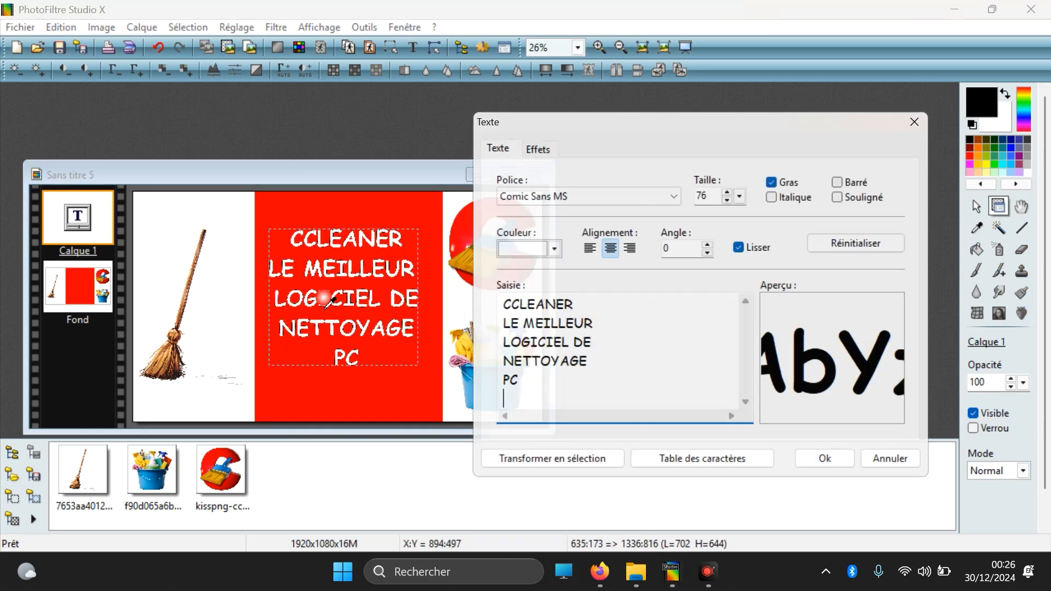
click(815, 464)
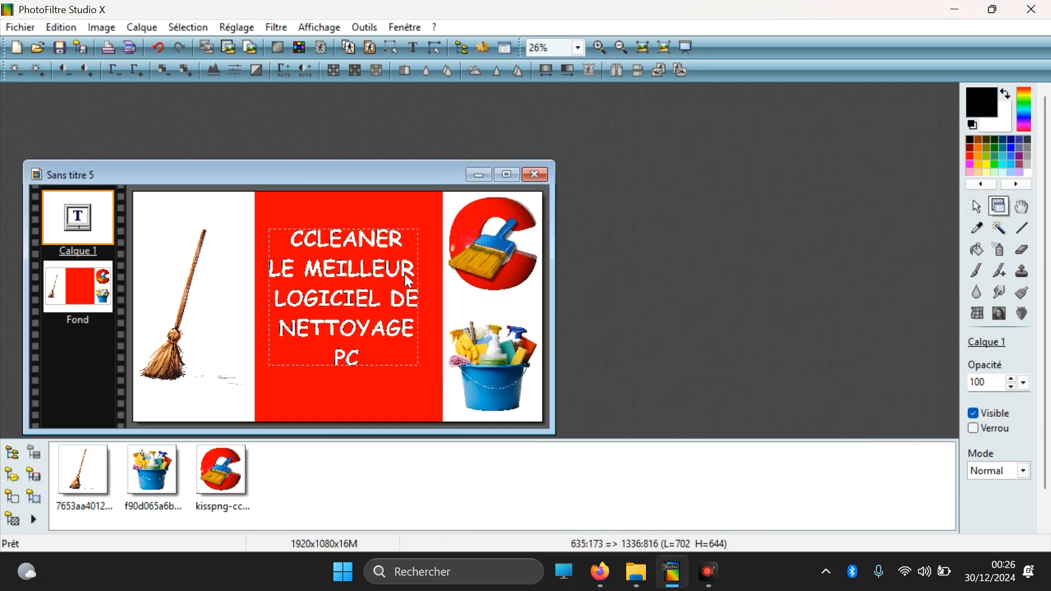
Insert a blank line between each pair of text lines and move the text block up to the top of the red strip
double_click(386, 271)
click(581, 304)
key(Return)
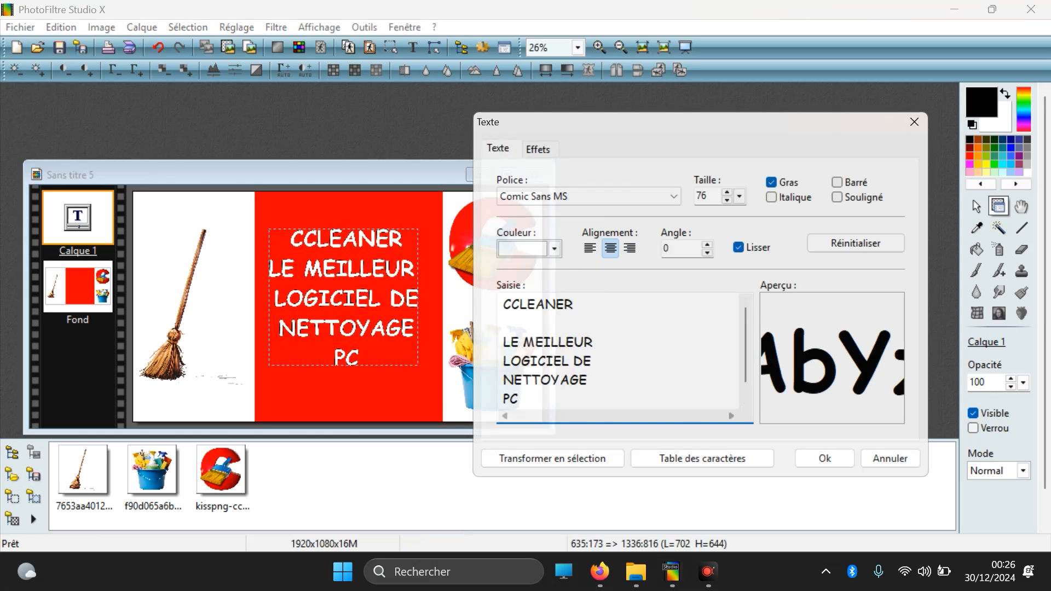
click(602, 344)
key(Return)
click(603, 380)
key(Return)
scroll(603, 381, down, 1)
click(598, 362)
key(Return)
click(801, 462)
mouse_move(368, 287)
mouse_down()
mouse_move(363, 301)
mouse_move(366, 260)
mouse_move(368, 272)
mouse_up()
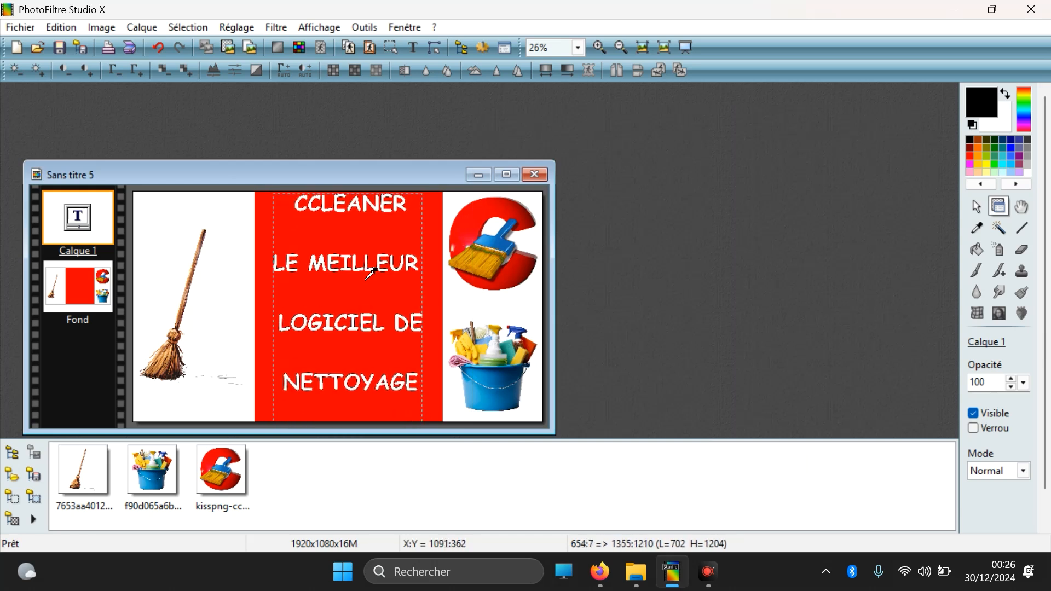
Reduce the text size to 63 so that all lines fit within the image height
double_click(370, 273)
click(724, 199)
click(724, 198)
click(724, 199)
click(830, 457)
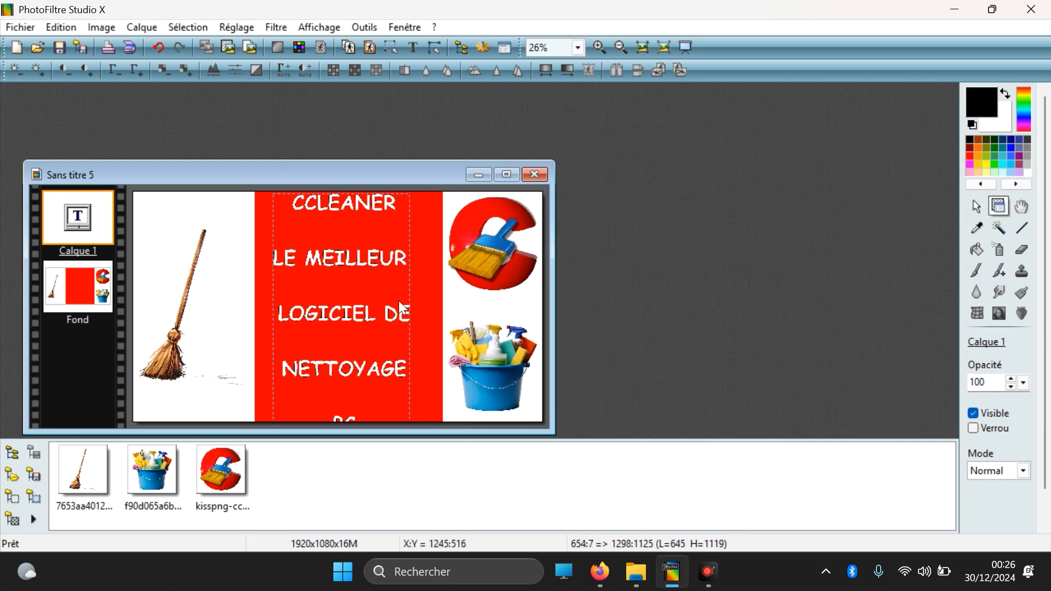
double_click(390, 265)
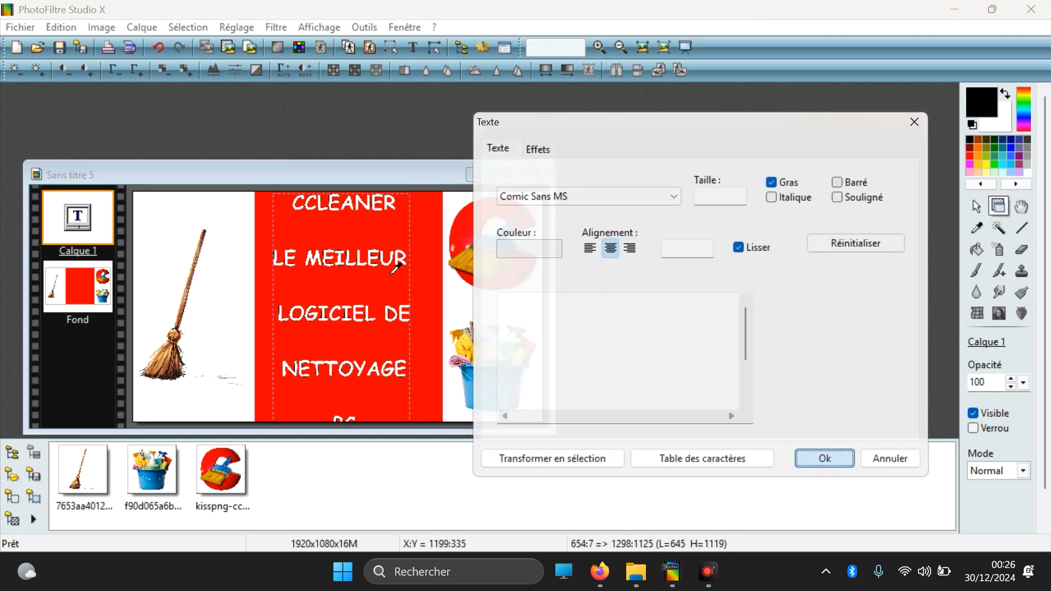
click(727, 201)
click(727, 201)
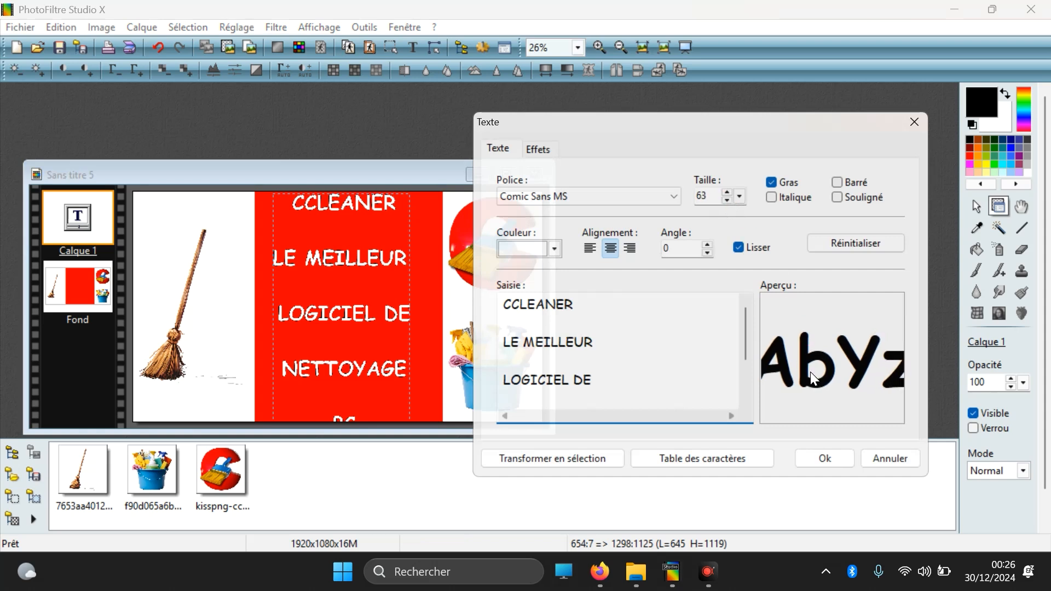
click(829, 451)
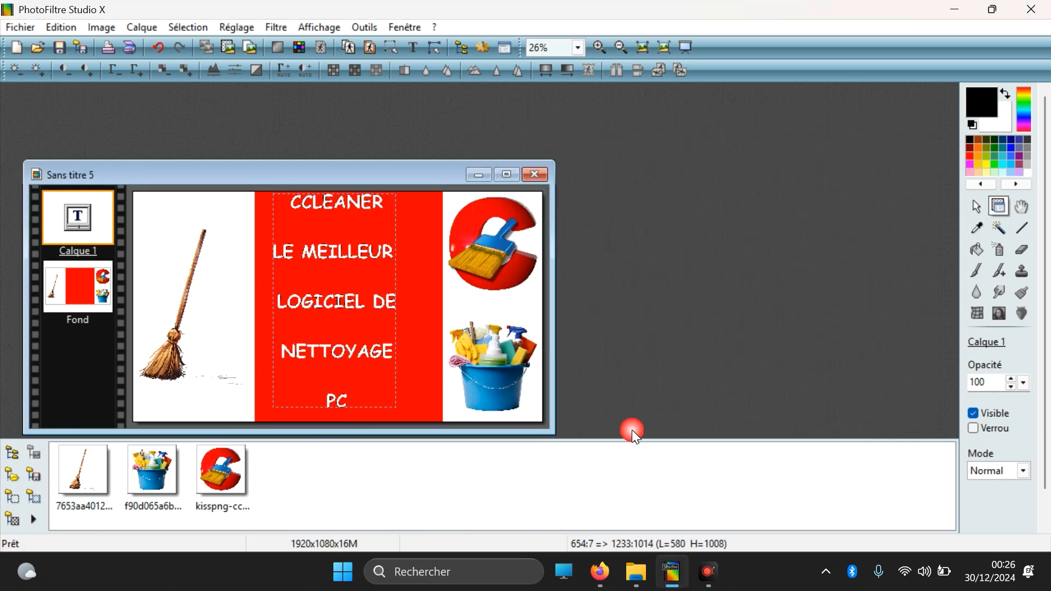
Centre the text block on the red strip and make the background layer active
click(356, 347)
drag(354, 347, 363, 352)
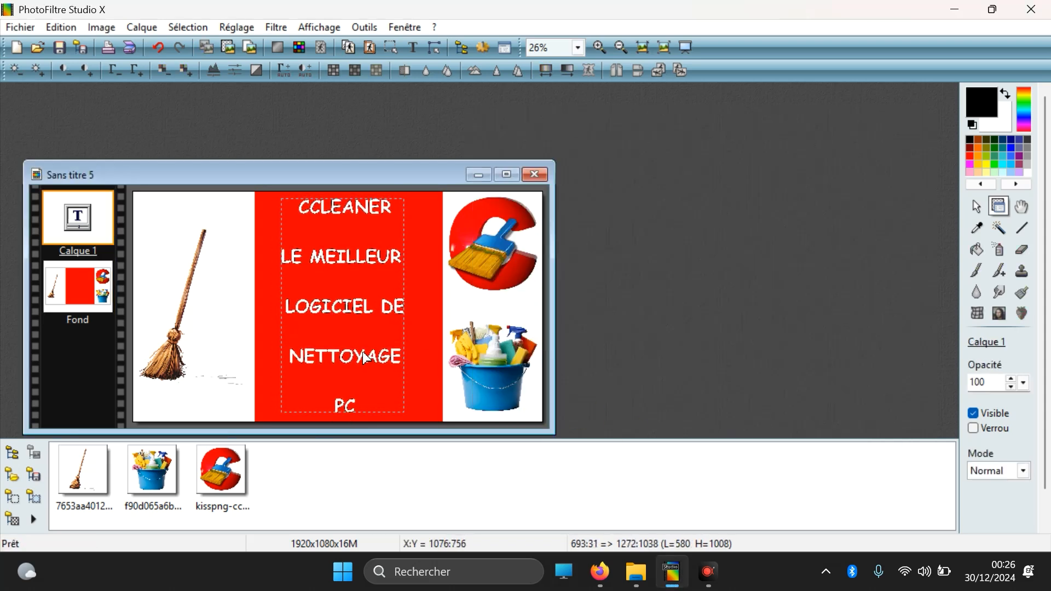
click(432, 420)
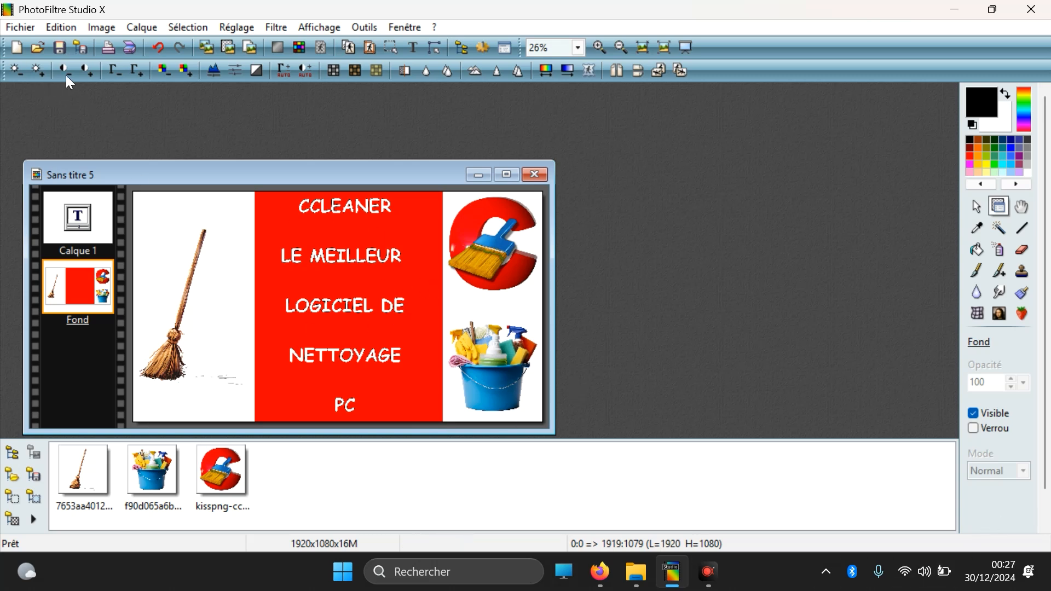
Save the composition in the Images folder as the JPEG file "Sans titre 5.jpg" with compression 90 in standard format, accepting the loss of layers
click(6, 28)
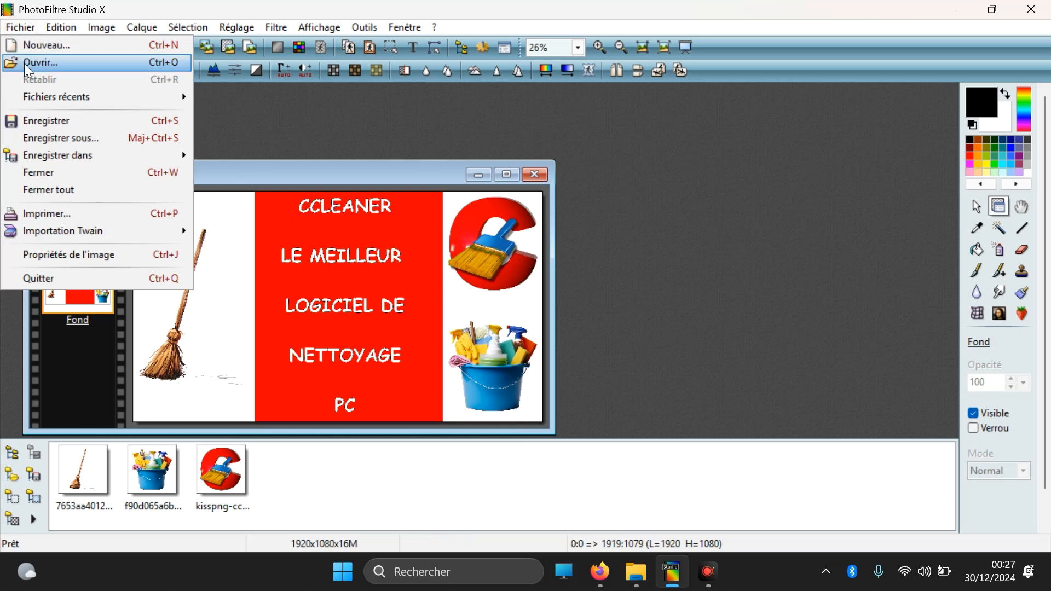
click(44, 139)
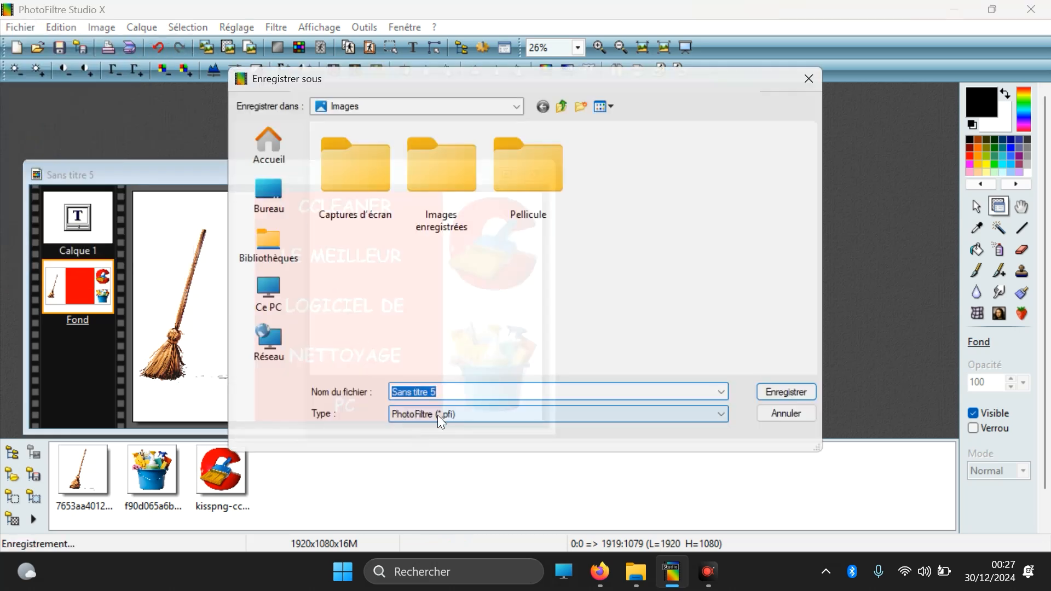
click(452, 416)
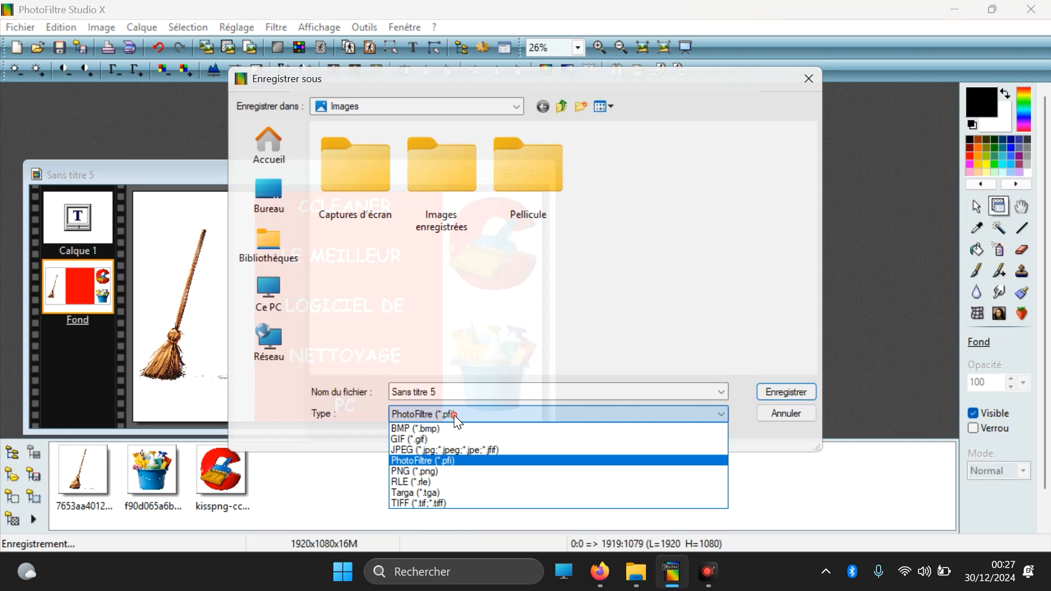
click(447, 450)
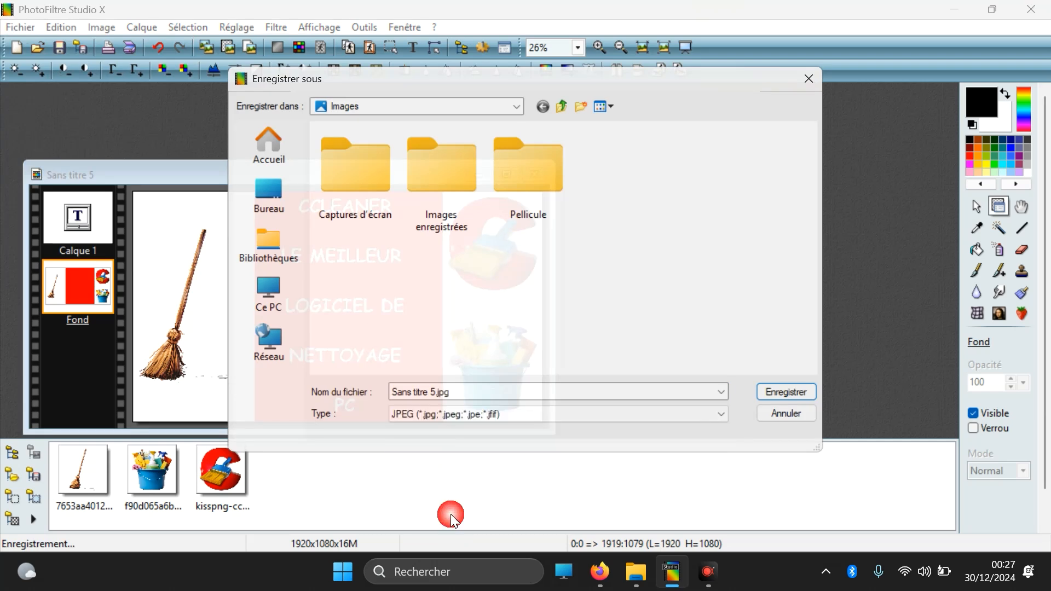
click(796, 391)
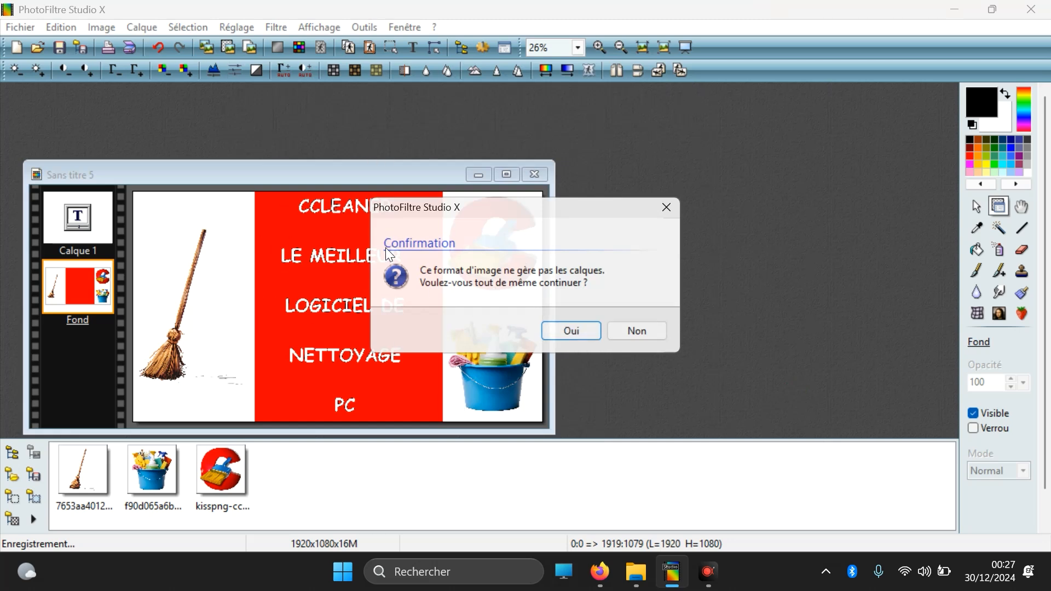
click(575, 331)
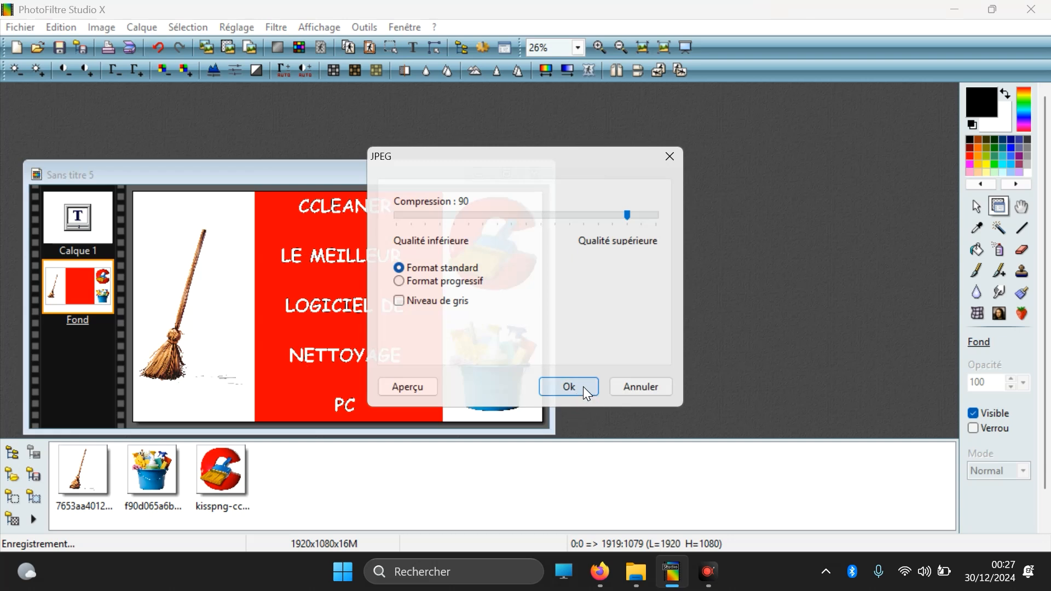
click(584, 387)
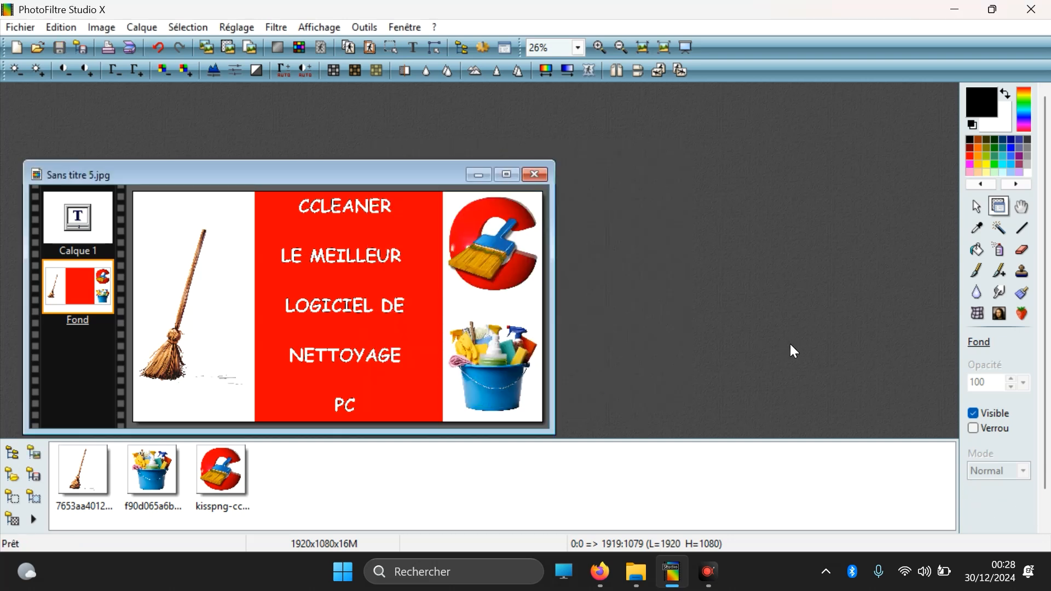
right_click(737, 300)
click(690, 272)
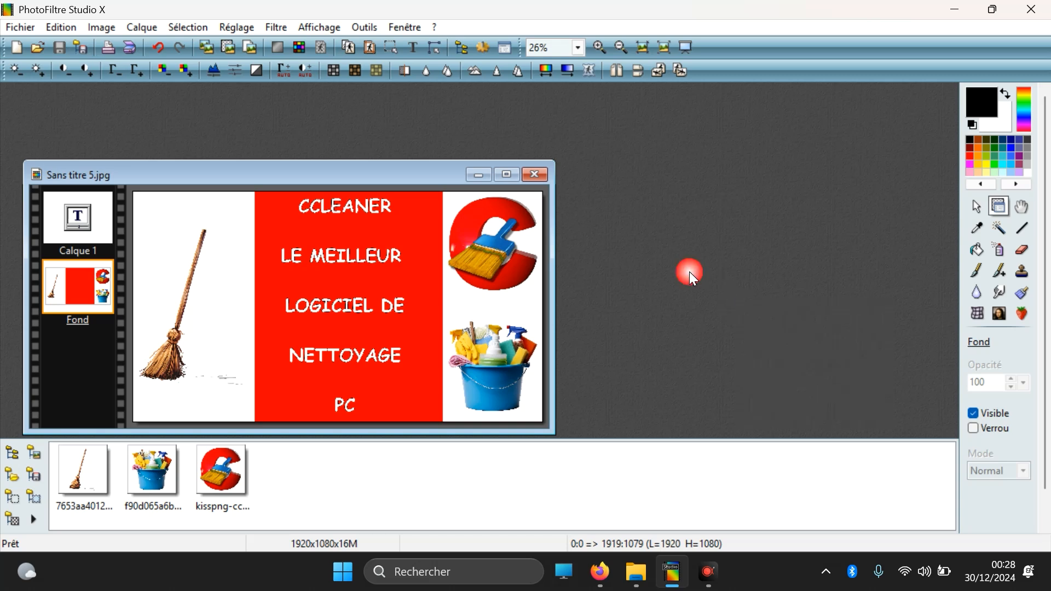